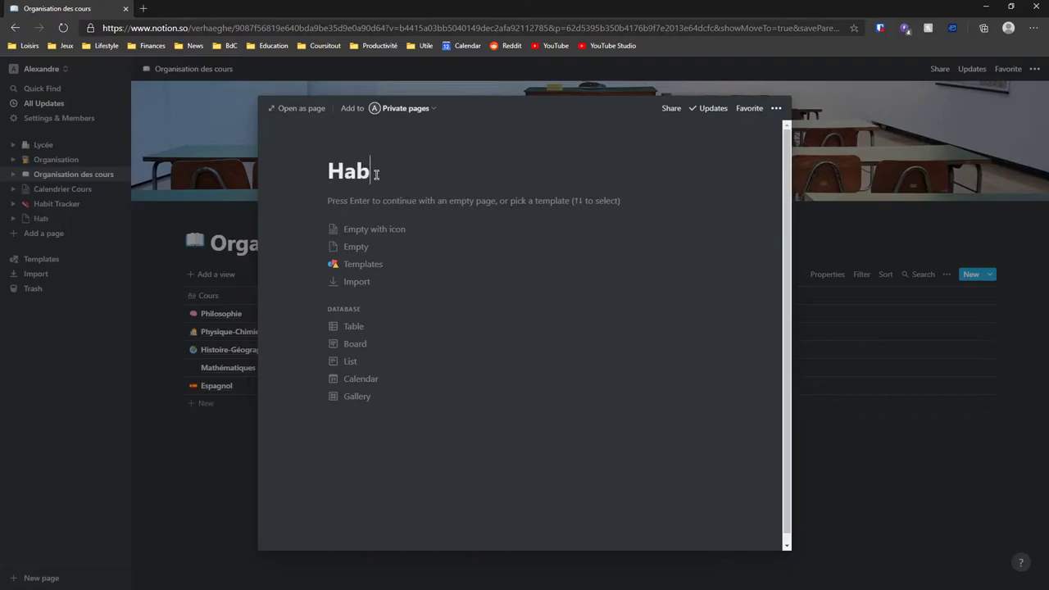
# Step: Turn the new Habitudes page into a table database and rename its title column Nom de la journée
pyautogui.click(367, 334)
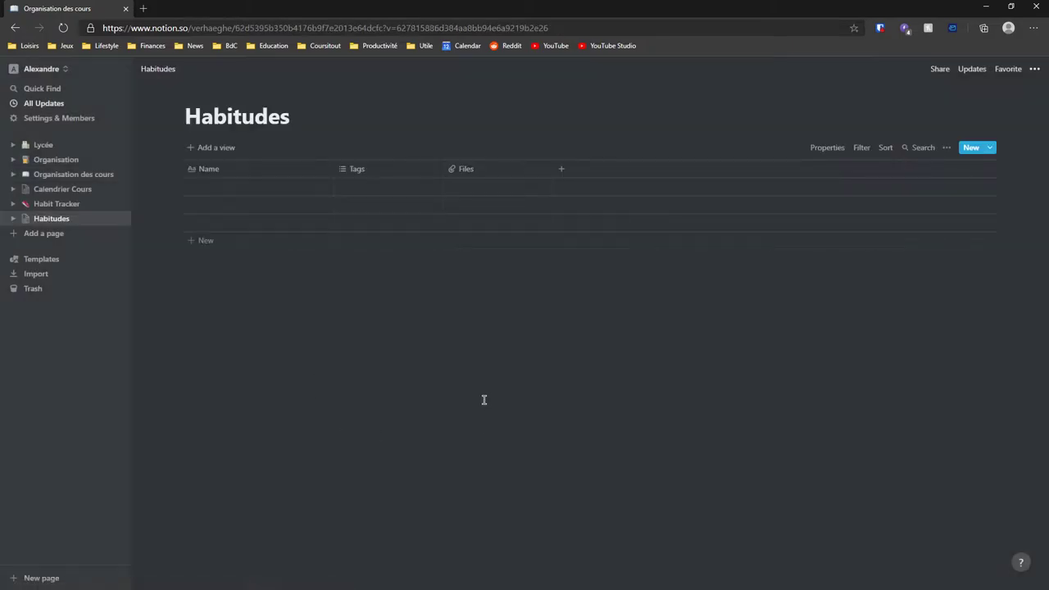
pyautogui.click(220, 172)
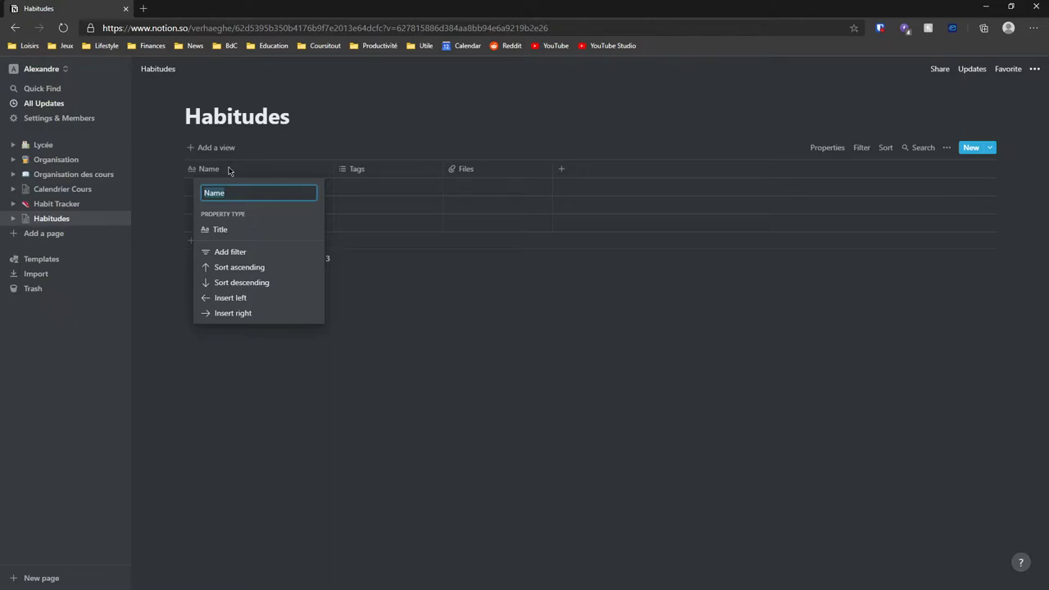
pyautogui.press('BackSpace')
pyautogui.write('N')
pyautogui.press('BackSpace')
pyautogui.write('Nom de la journée')
pyautogui.press('Return')
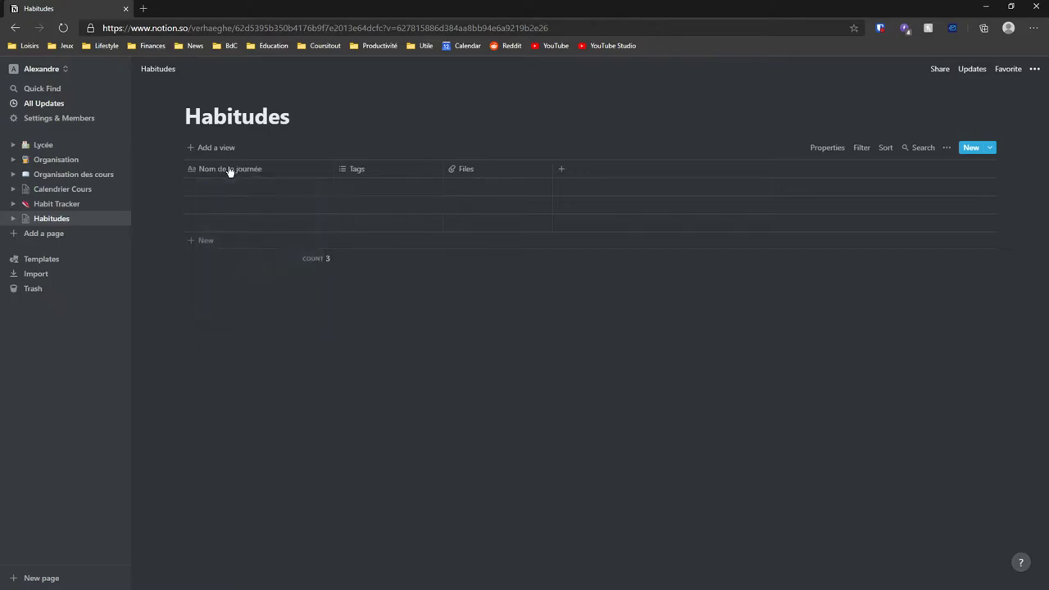
# Step: Change the property type of the Tags column to Date
pyautogui.click(360, 174)
pyautogui.moveTo(371, 235)
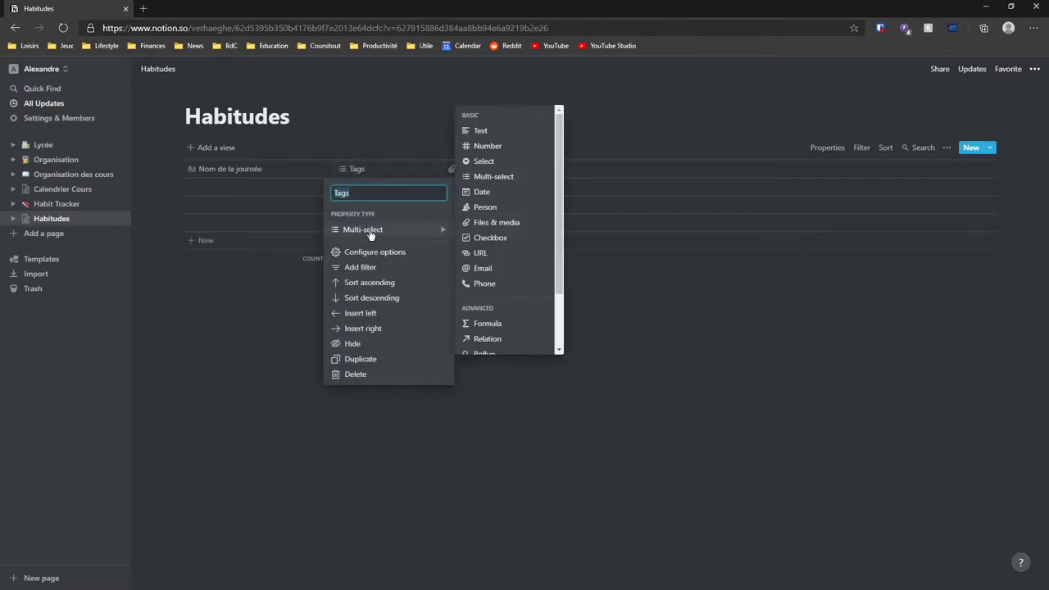
pyautogui.moveTo(487, 200)
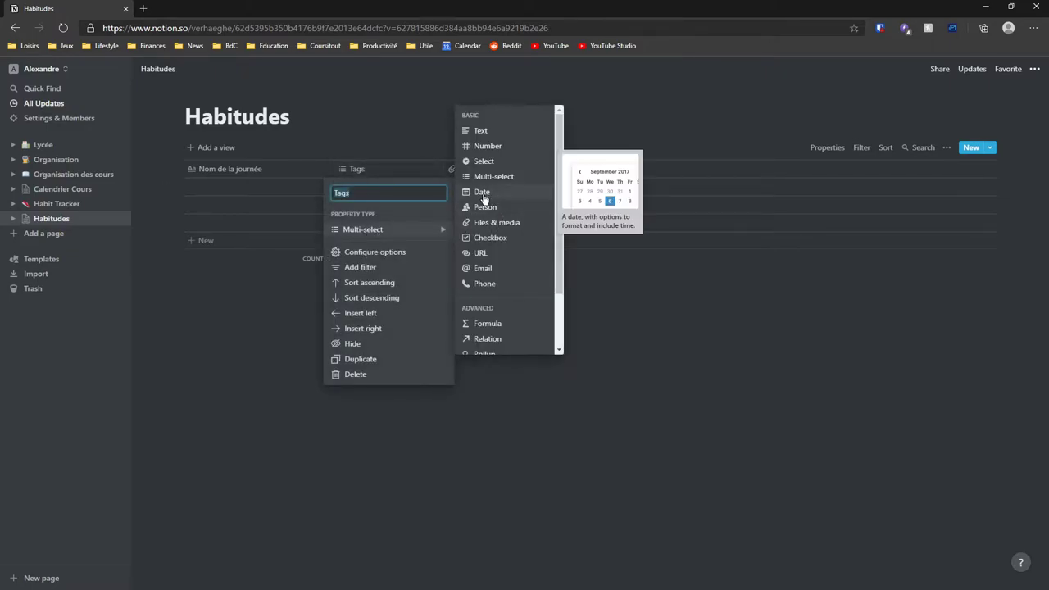
# Step: Rename the Files column Course and change its property type to Checkbox
pyautogui.click(489, 172)
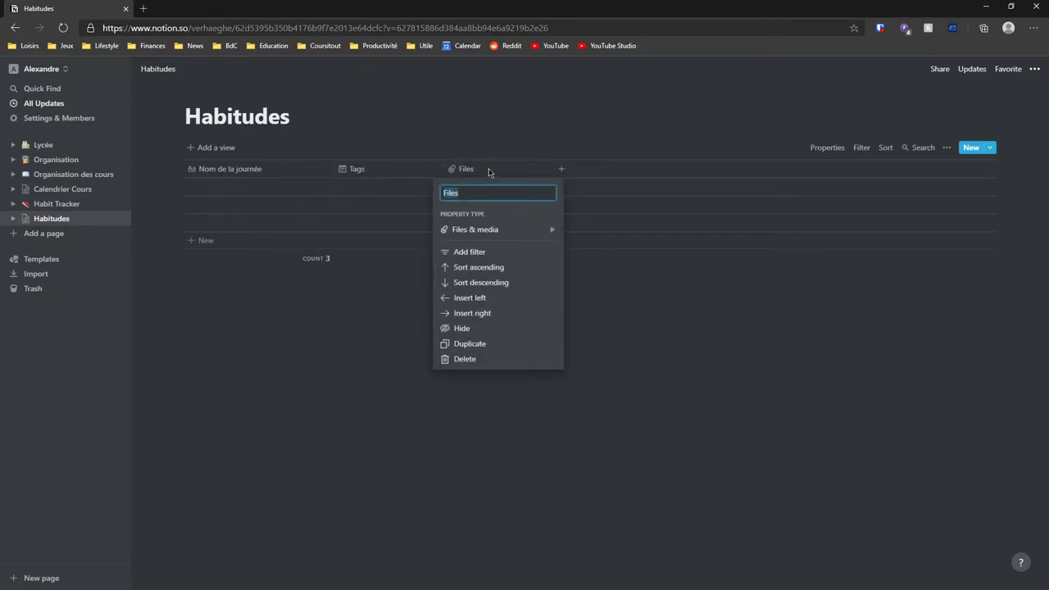
pyautogui.write('Course')
pyautogui.moveTo(511, 230)
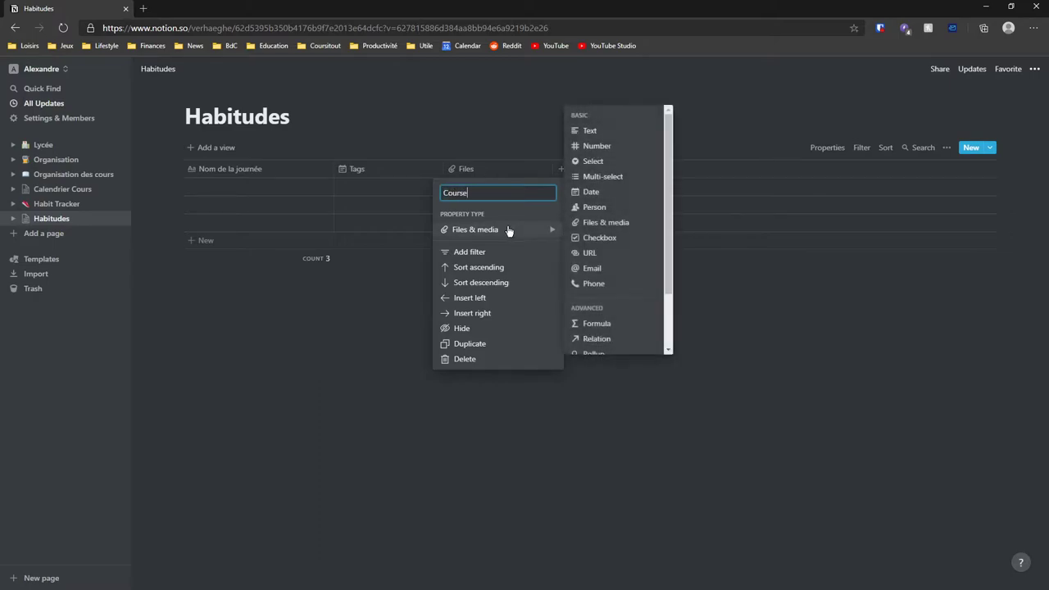
pyautogui.click(600, 237)
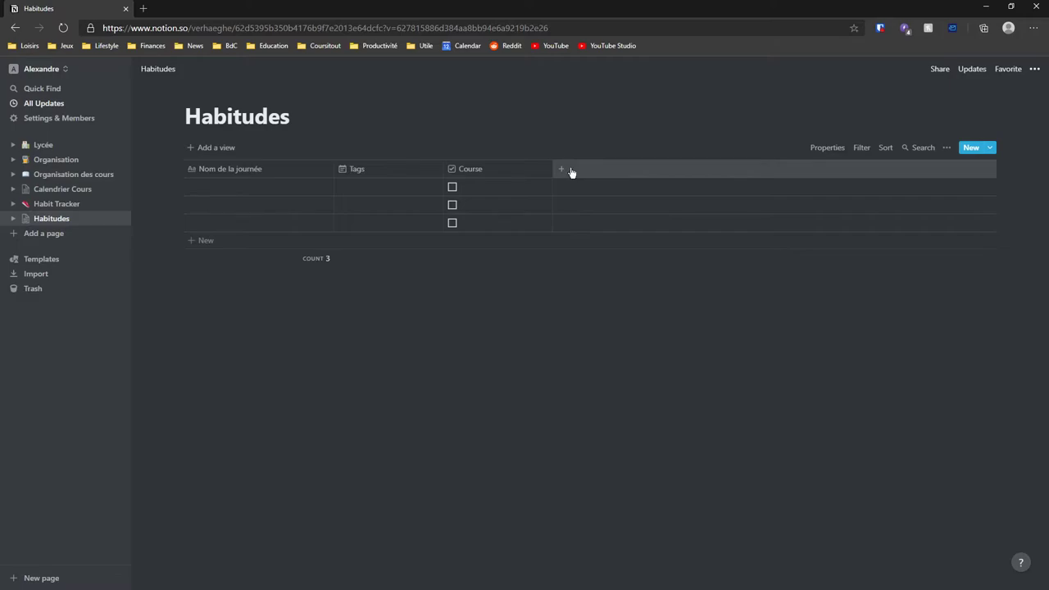
# Step: Add two text columns after Course, named Méditer and Lire 20 pages
pyautogui.click(571, 171)
pyautogui.write('Méditer')
pyautogui.press('Return')
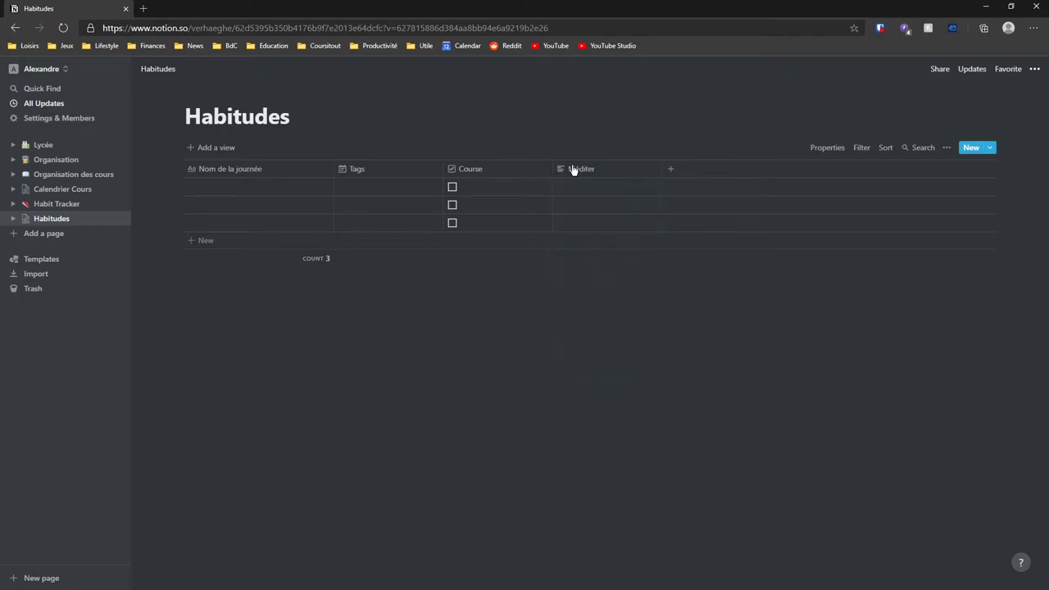
pyautogui.click(671, 169)
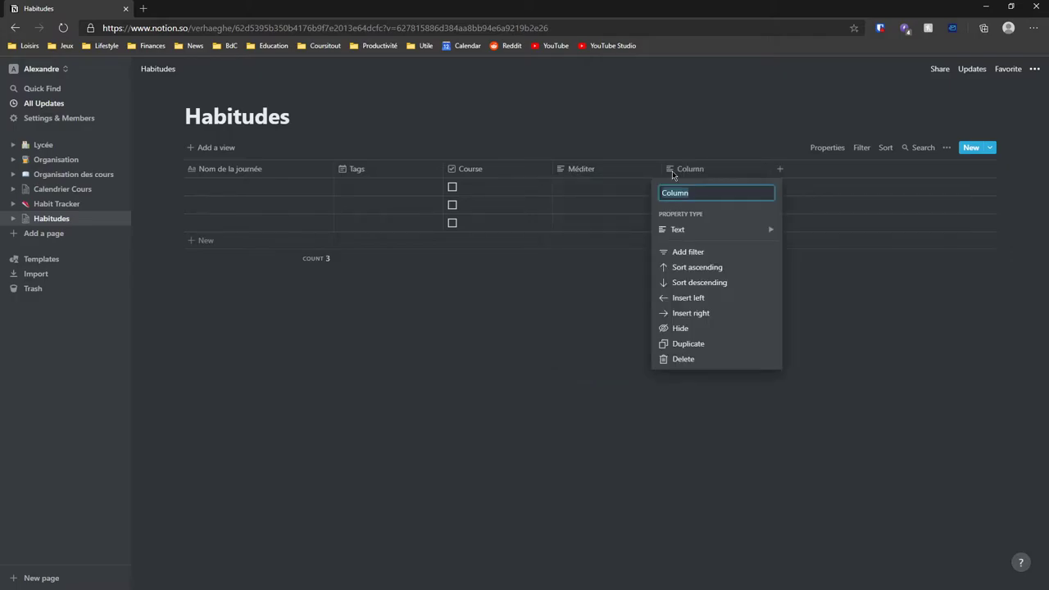
pyautogui.write('Lire 20 pages')
pyautogui.press('Return')
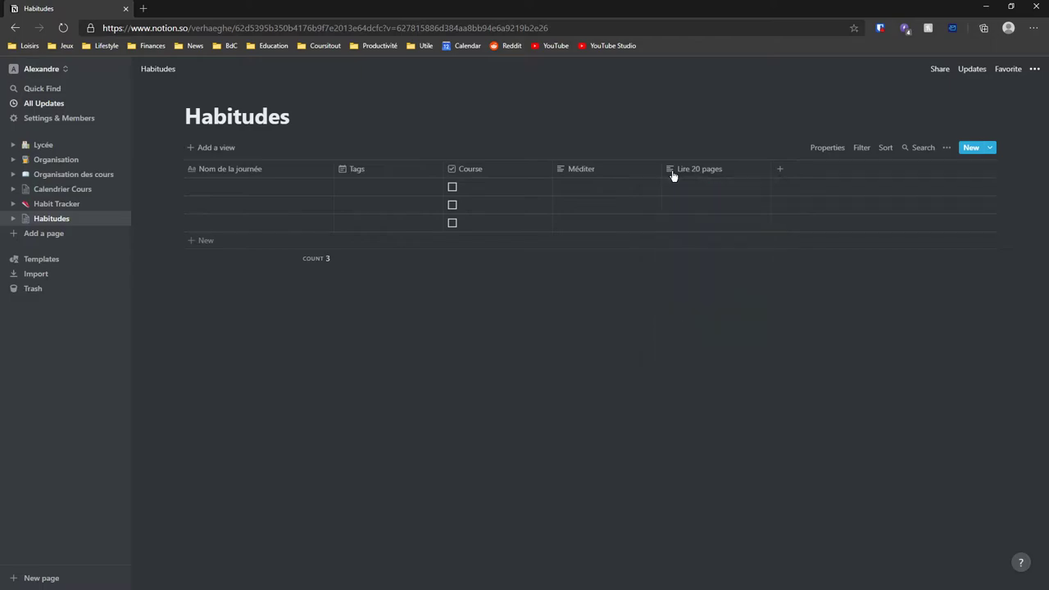
# Step: Add a Number column named # temps sur téléphone after Lire 20 pages
pyautogui.click(793, 173)
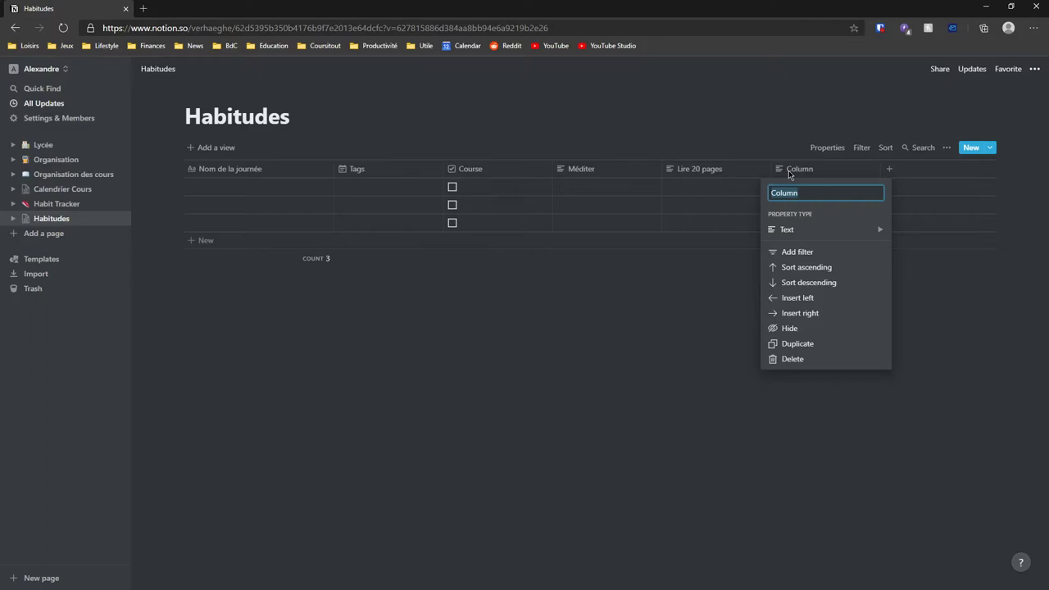
pyautogui.write('# temps sur téléphone')
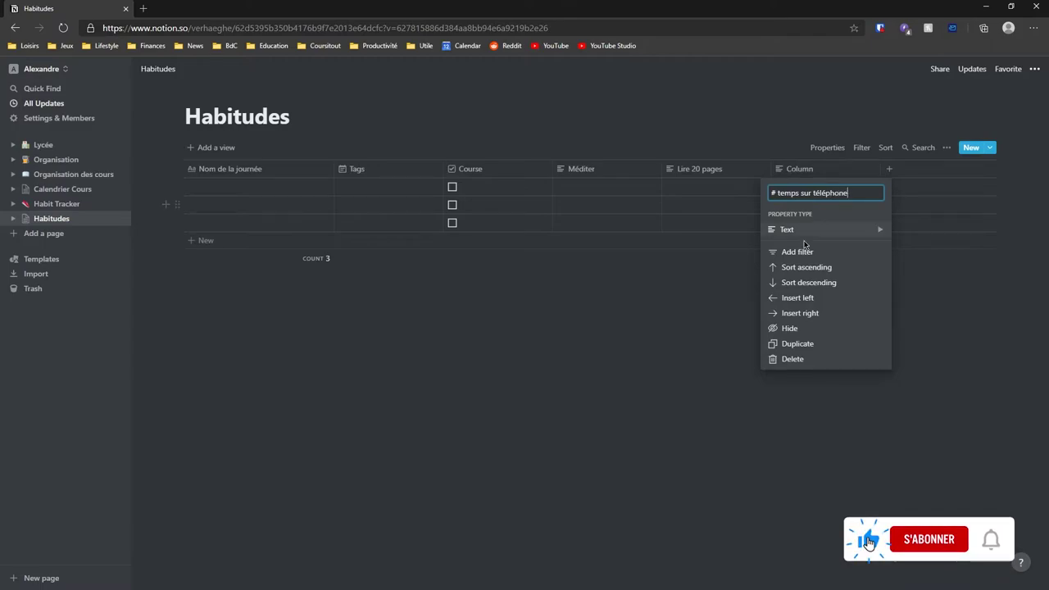
pyautogui.moveTo(861, 229)
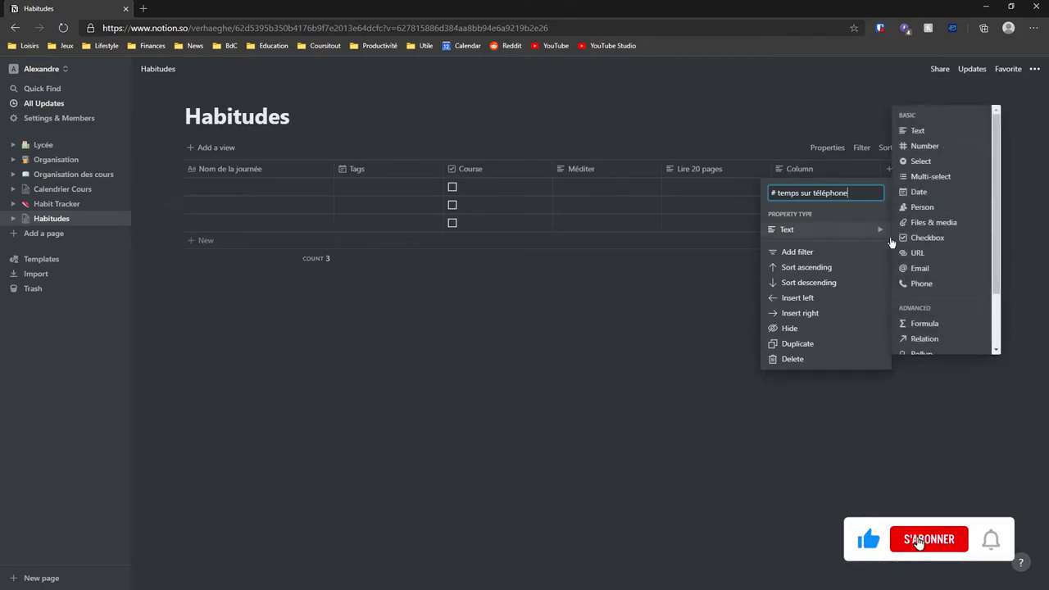
pyautogui.click(942, 149)
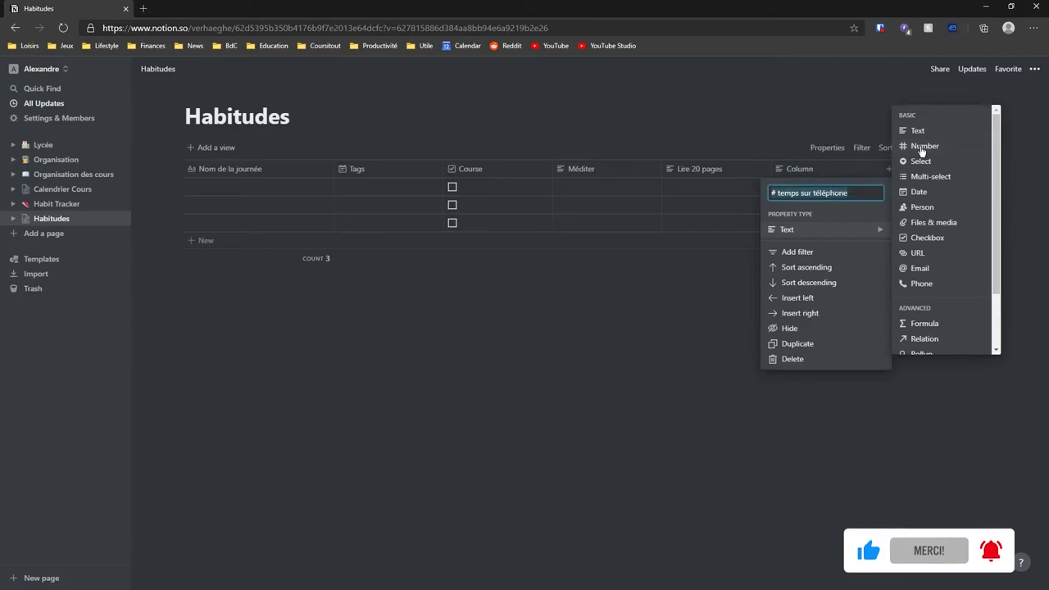
# Step: Rename the Tags column Date and narrow the Nom de la journée, Date and Course columns to fit their headings
pyautogui.moveTo(334, 168); pyautogui.dragTo(278, 169)
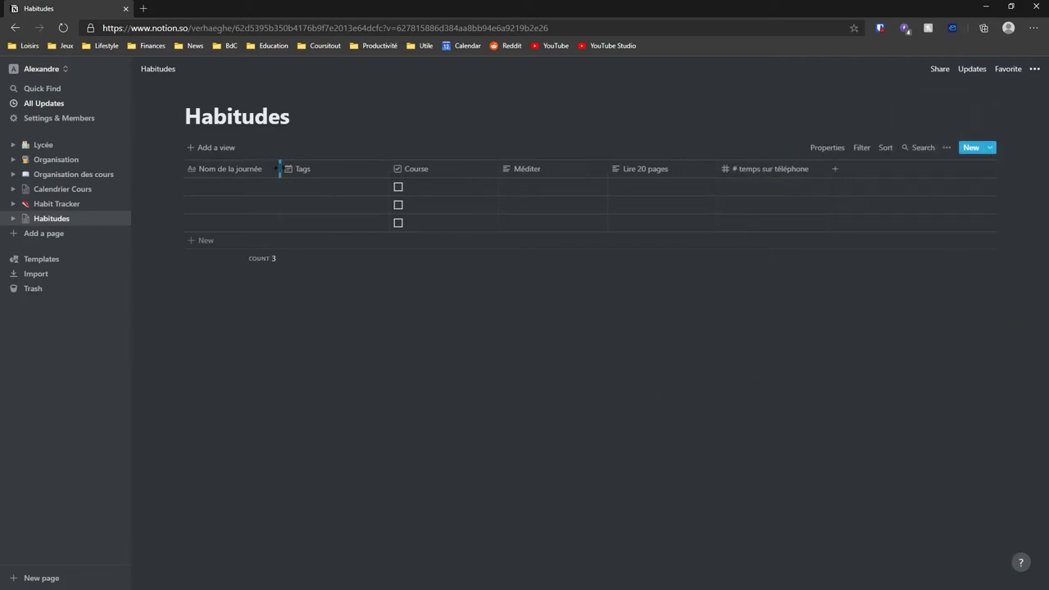
pyautogui.click(354, 172)
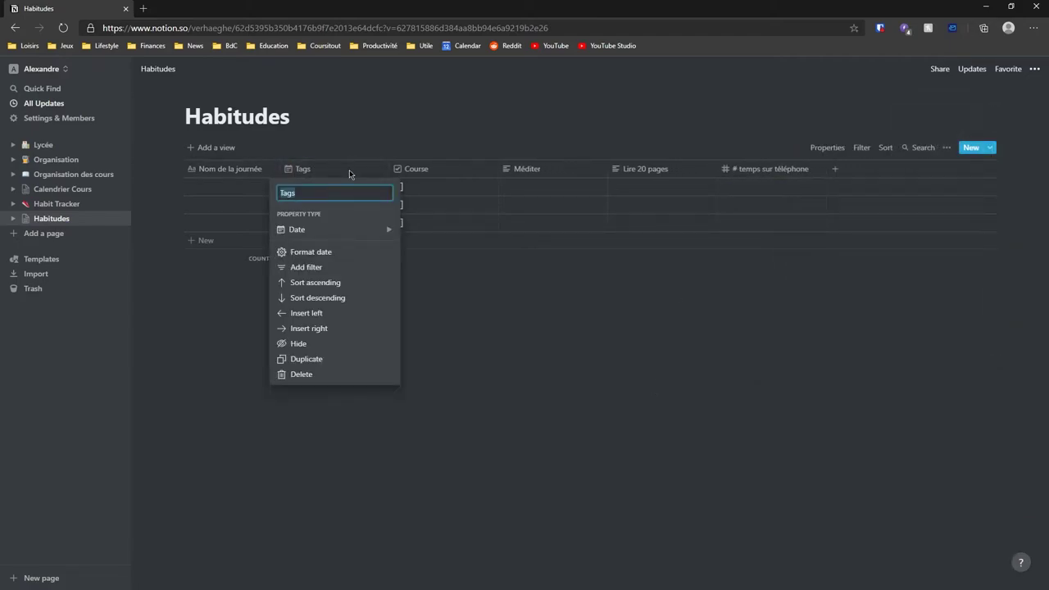
pyautogui.write('Date')
pyautogui.press('Return')
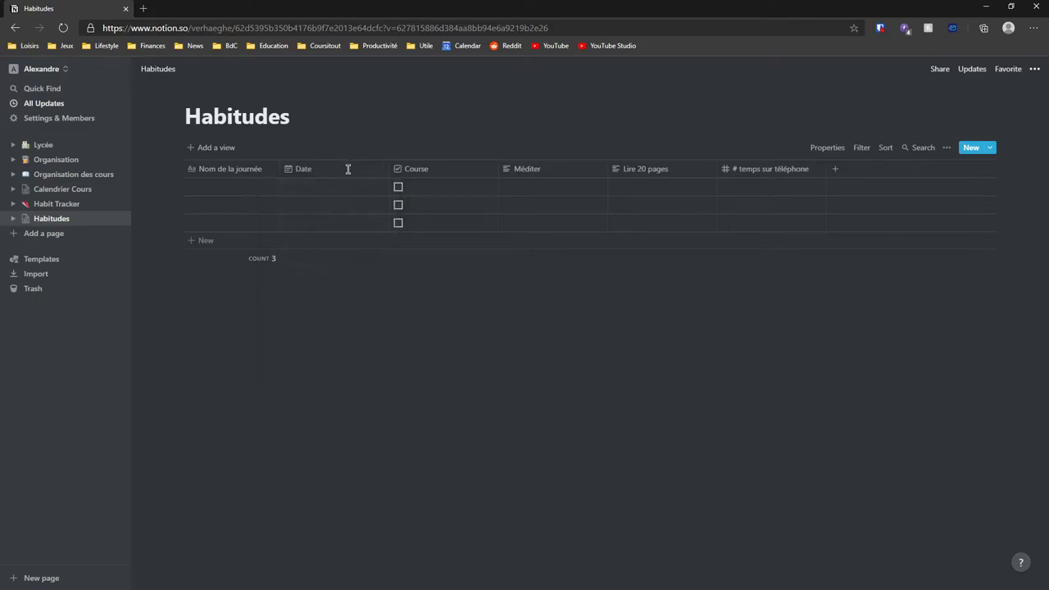
pyautogui.moveTo(390, 169); pyautogui.dragTo(348, 169)
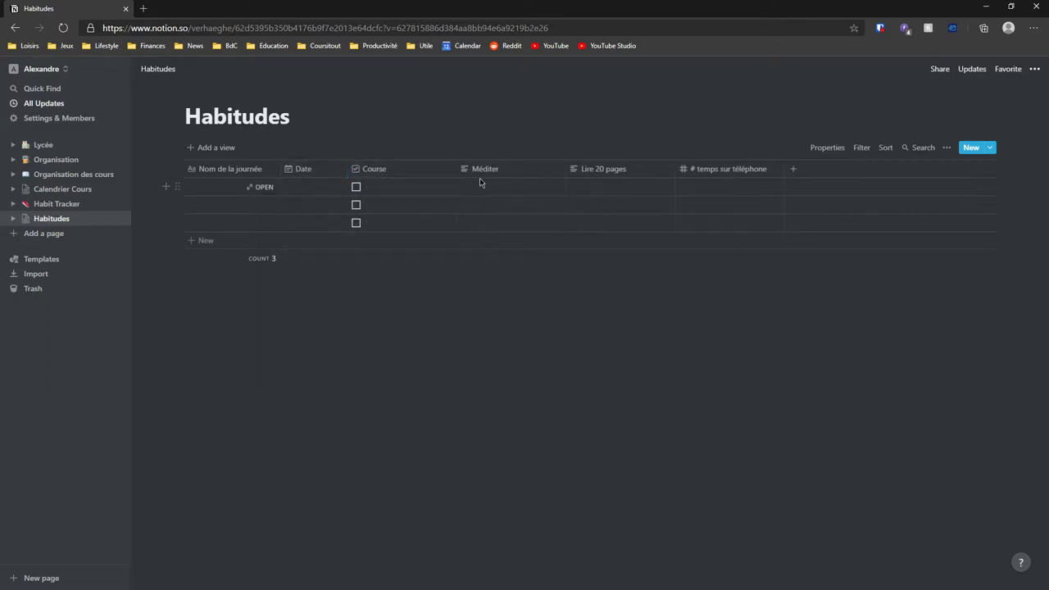
pyautogui.moveTo(457, 172); pyautogui.dragTo(402, 176)
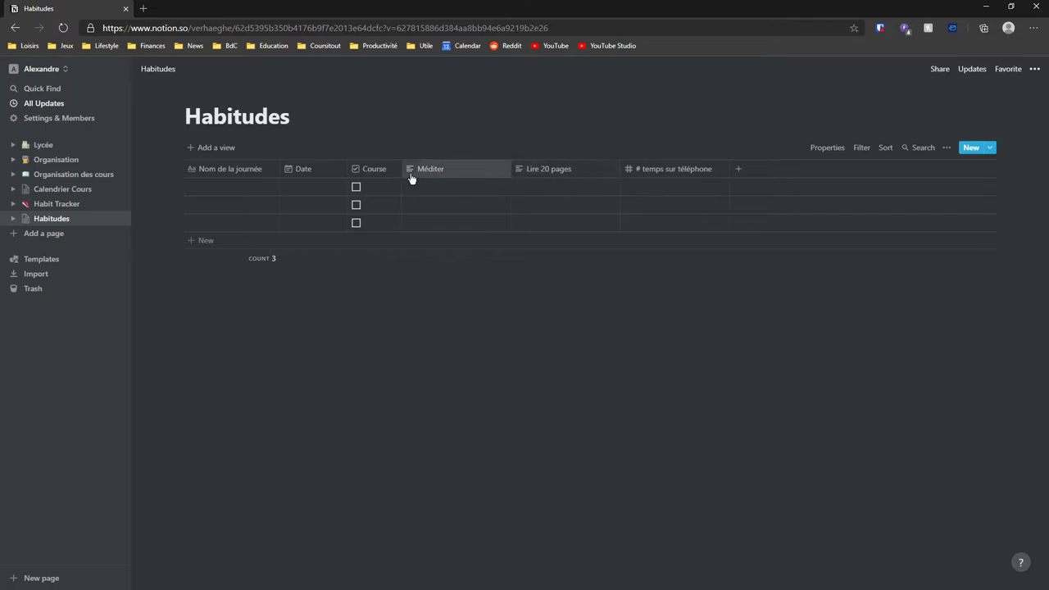
# Step: Change the property type of the Méditer and Lire 20 pages columns to Checkbox
pyautogui.click(467, 169)
pyautogui.moveTo(469, 232)
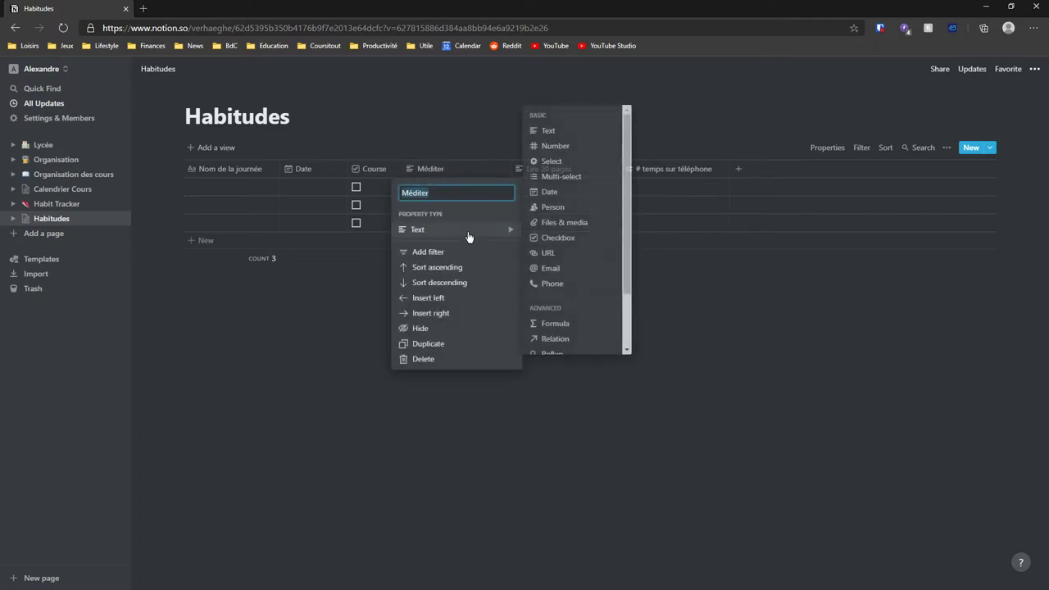
pyautogui.click(563, 238)
pyautogui.click(573, 172)
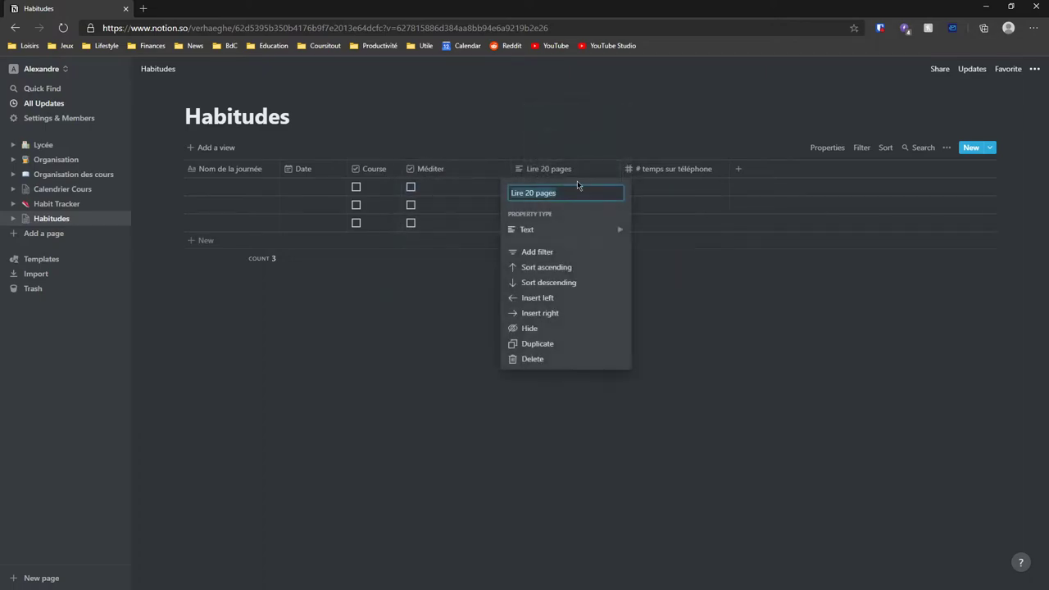
pyautogui.moveTo(574, 229)
pyautogui.click(680, 238)
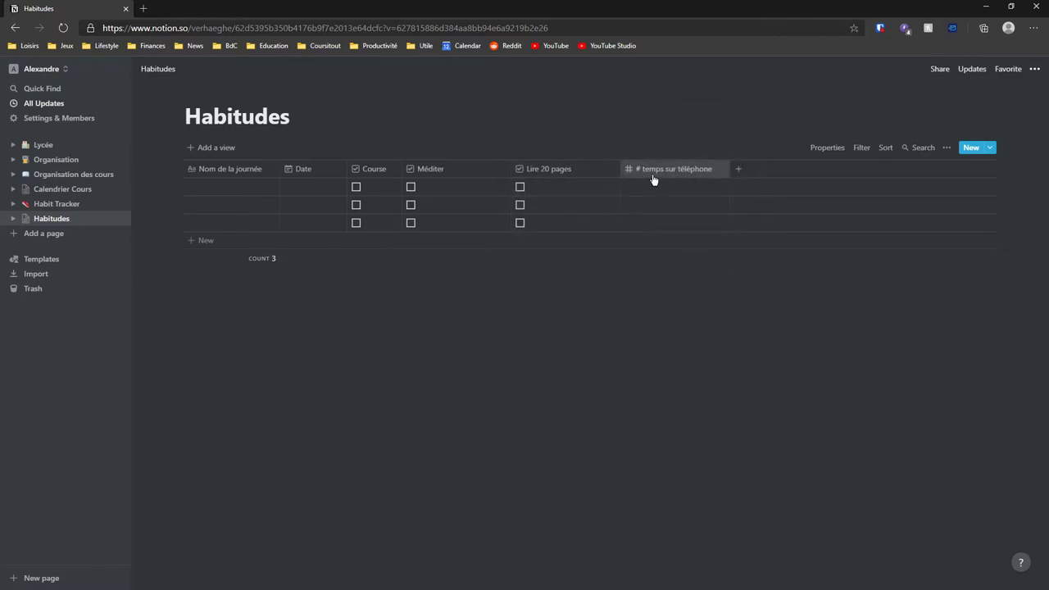
# Step: Narrow the Méditer, Lire 20 pages and # temps sur téléphone columns to fit their headings
pyautogui.moveTo(621, 170); pyautogui.dragTo(573, 174)
pyautogui.moveTo(511, 171); pyautogui.dragTo(532, 174)
pyautogui.moveTo(641, 170); pyautogui.dragTo(631, 169)
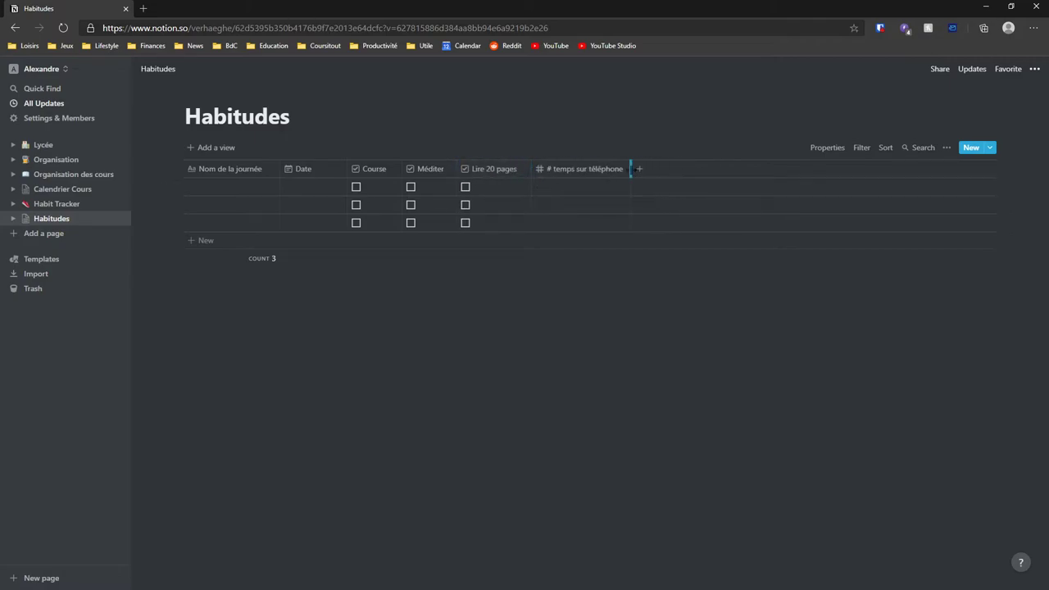
# Step: Name the first row Jeudi and set its date to Aug 13, 2020
pyautogui.click(243, 190)
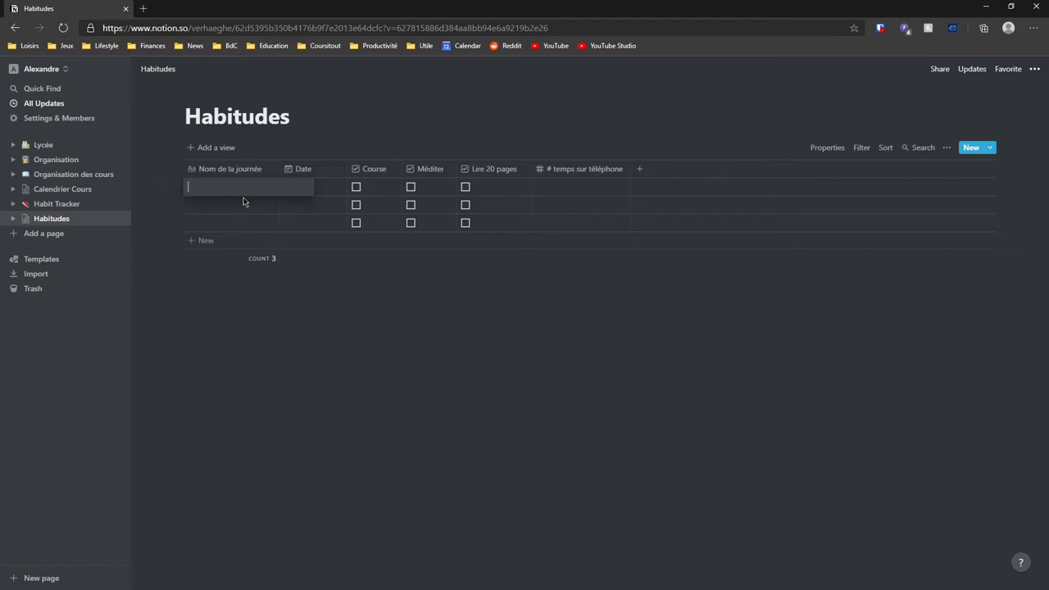
pyautogui.write('Jeudi')
pyautogui.press('Tab')
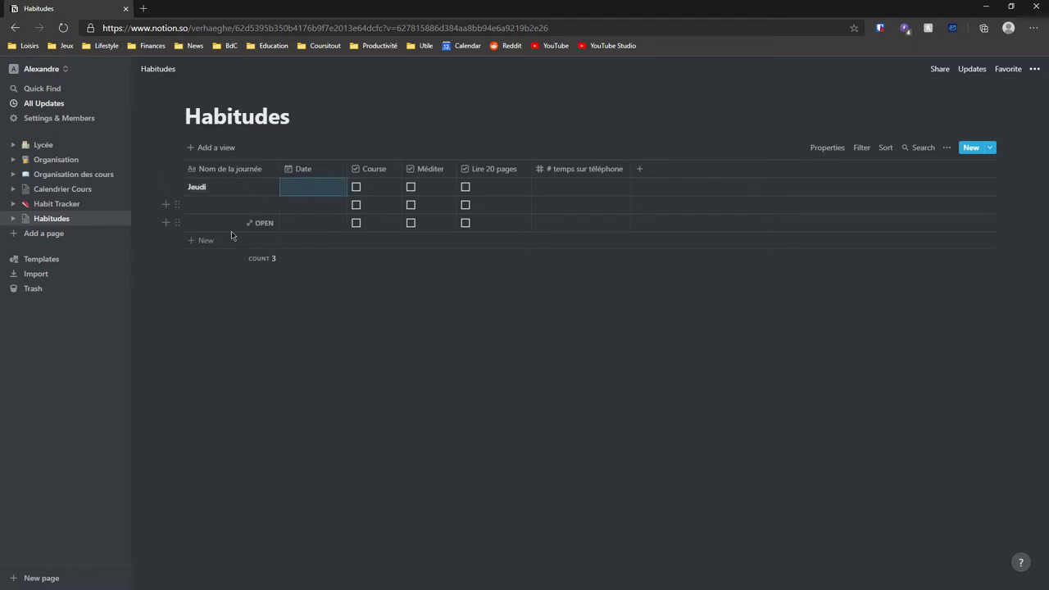
pyautogui.click(305, 187)
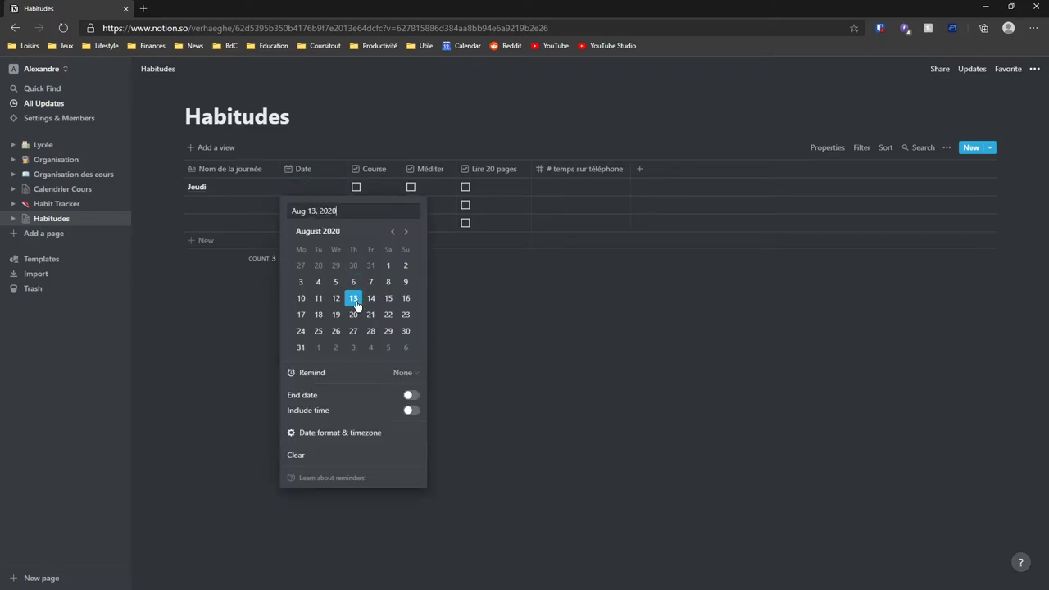
pyautogui.click(357, 303)
pyautogui.click(566, 333)
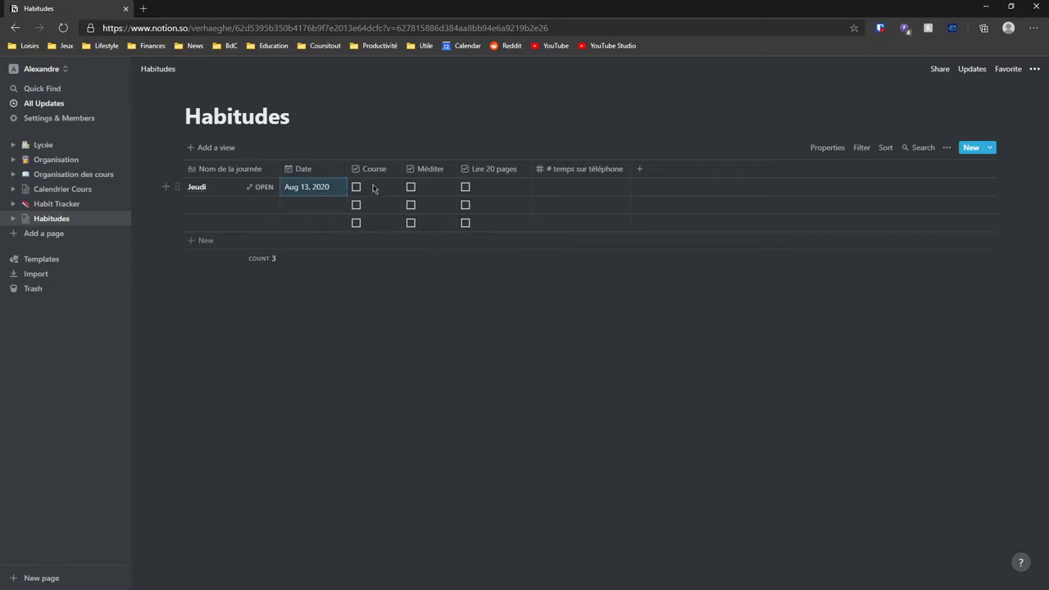
# Step: For the Jeudi row, tick Course and Lire 20 pages and enter 75 as the phone time
pyautogui.click(359, 188)
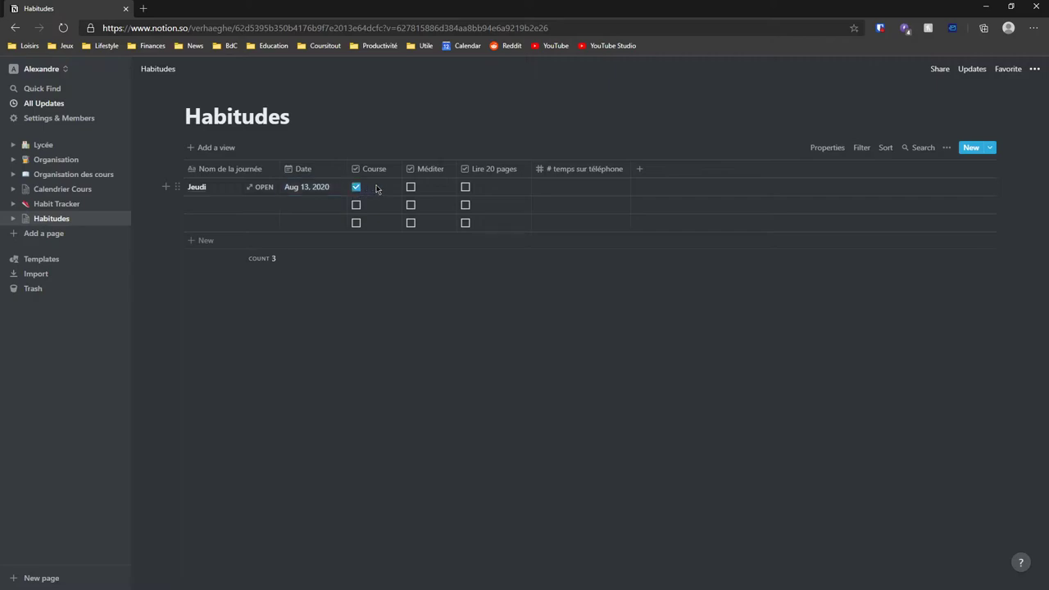
pyautogui.click(466, 188)
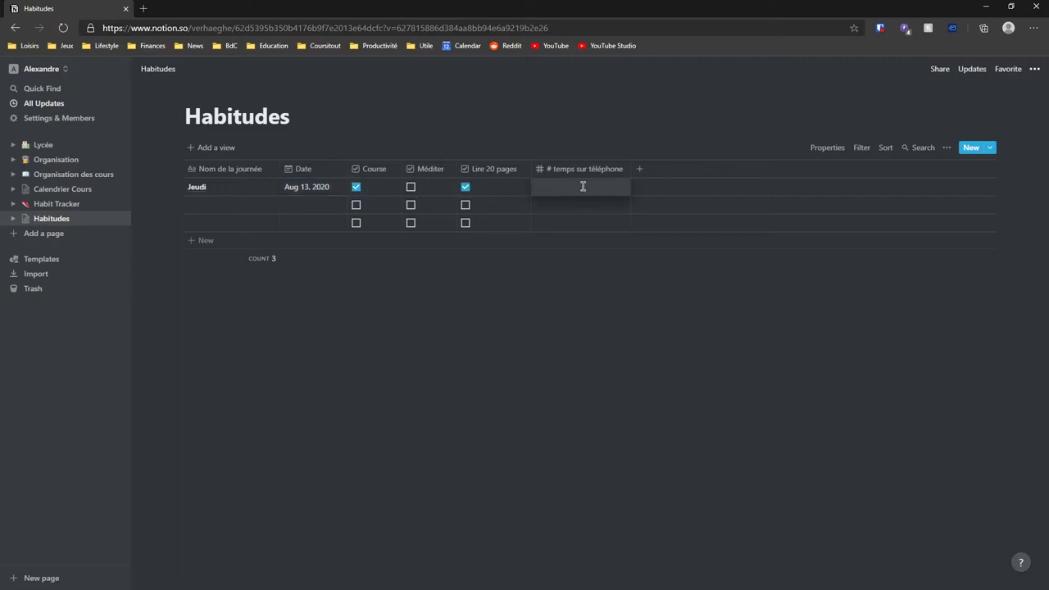
pyautogui.write('75')
pyautogui.press('Escape')
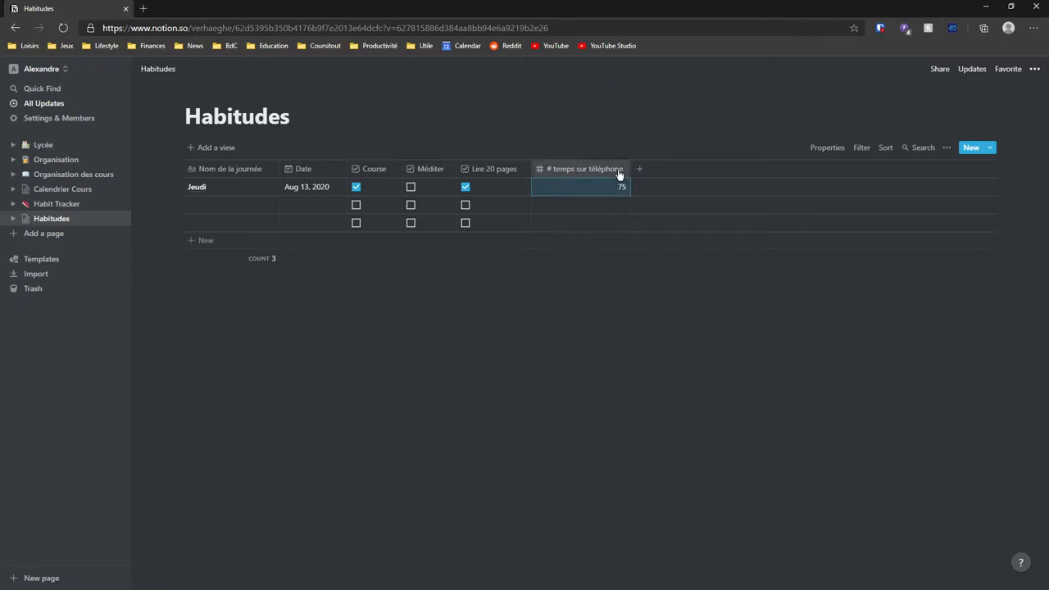
# Step: Rename the phone time column # temps sur téléphone (minutes) and widen it to show the full heading
pyautogui.click(619, 171)
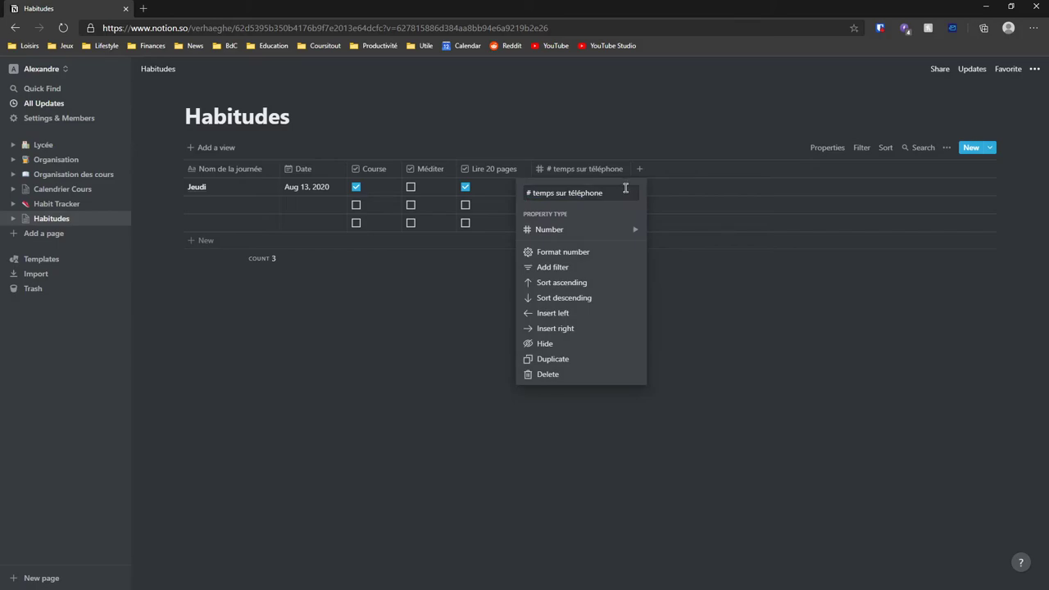
pyautogui.click(626, 187)
pyautogui.write('(m')
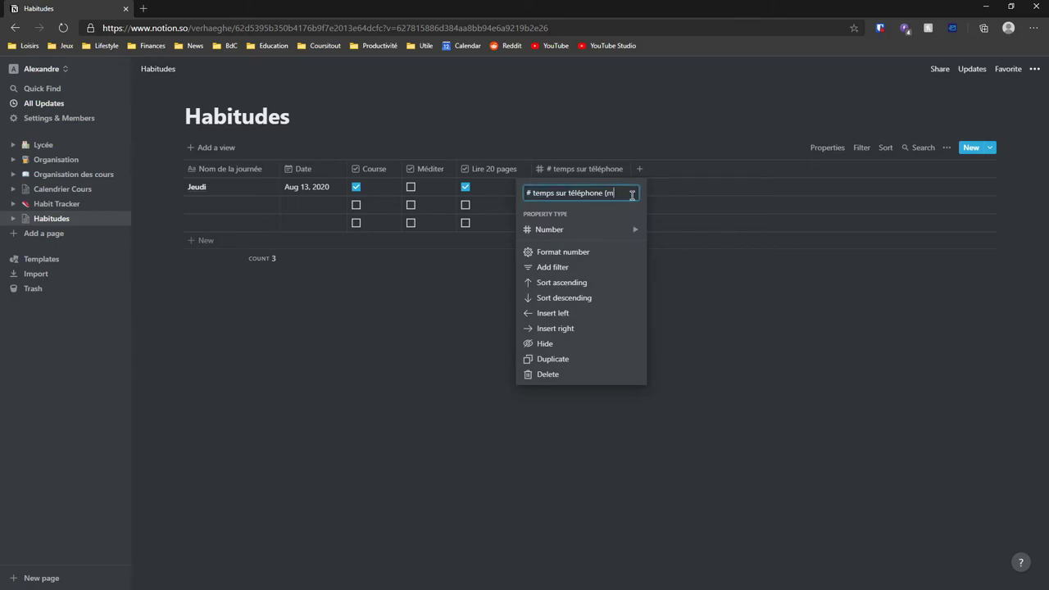
pyautogui.write('inutes)')
pyautogui.press('Return')
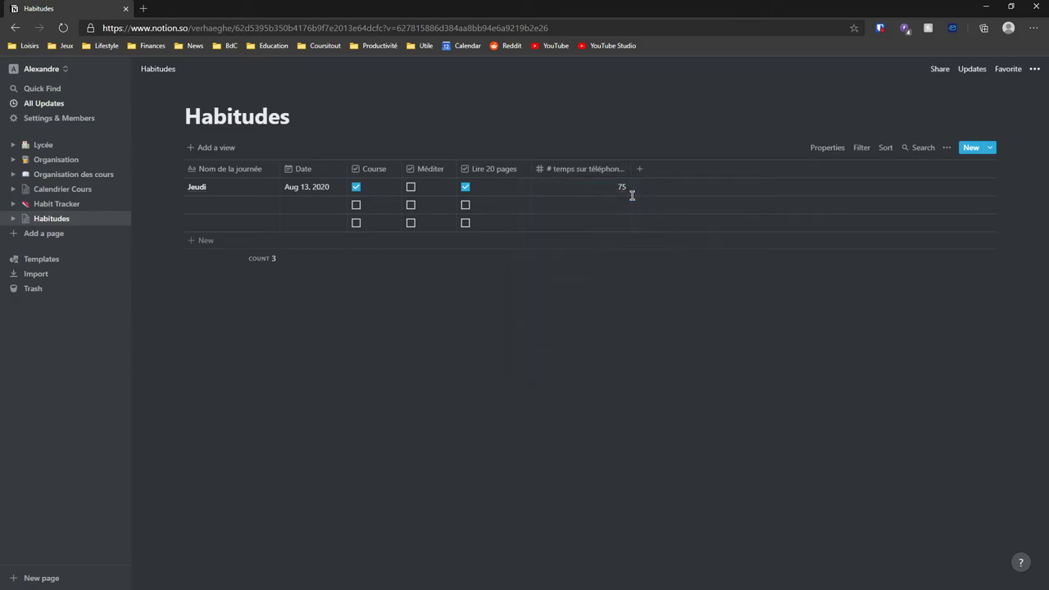
pyautogui.moveTo(630, 171); pyautogui.dragTo(673, 170)
# Step: Add a filter to the default view on the Date property with the value One week ago
pyautogui.click(871, 153)
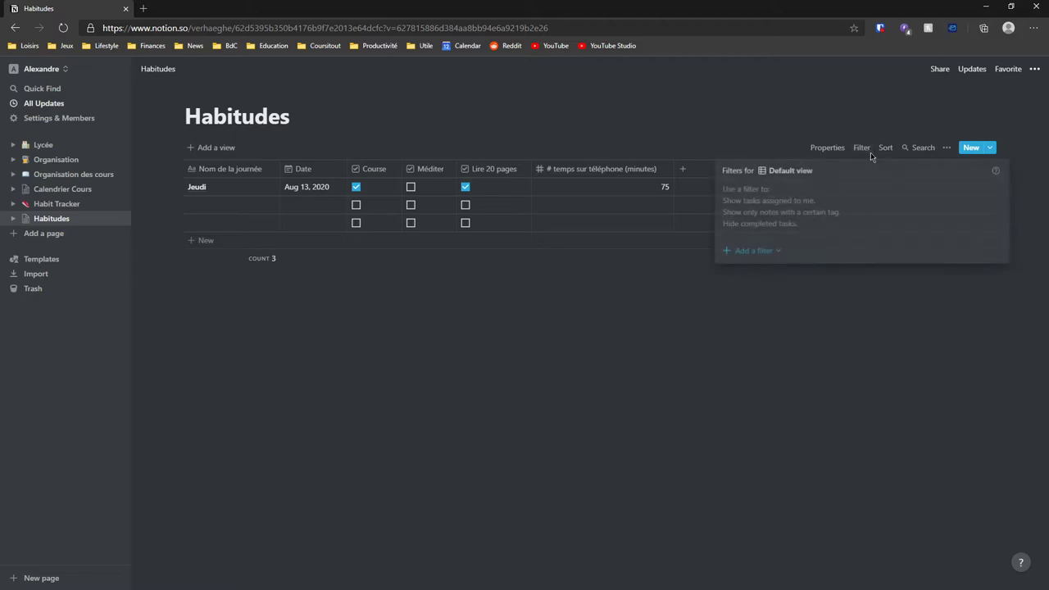
pyautogui.click(768, 251)
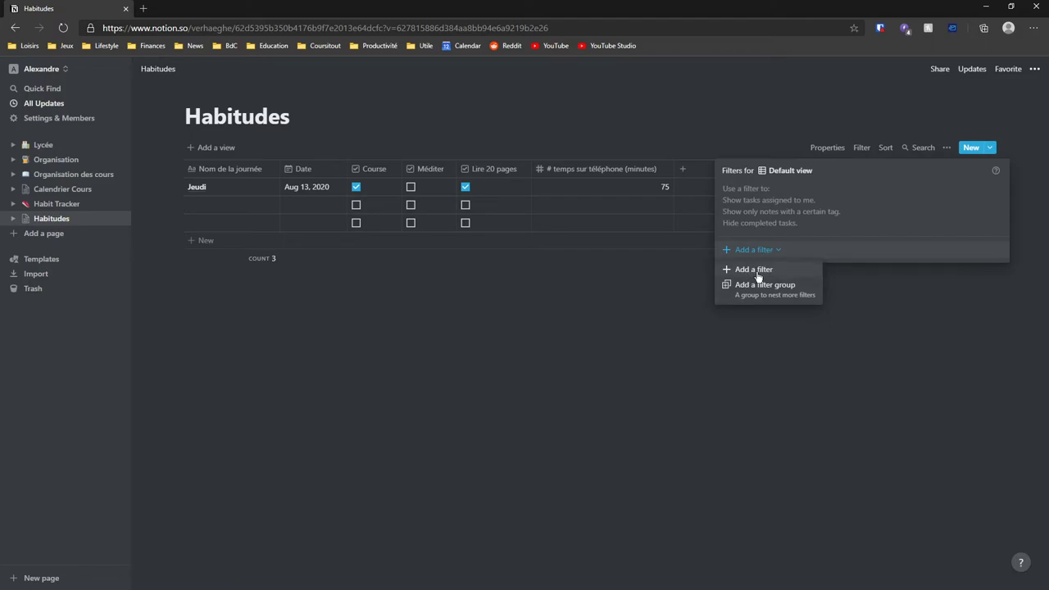
pyautogui.click(752, 271)
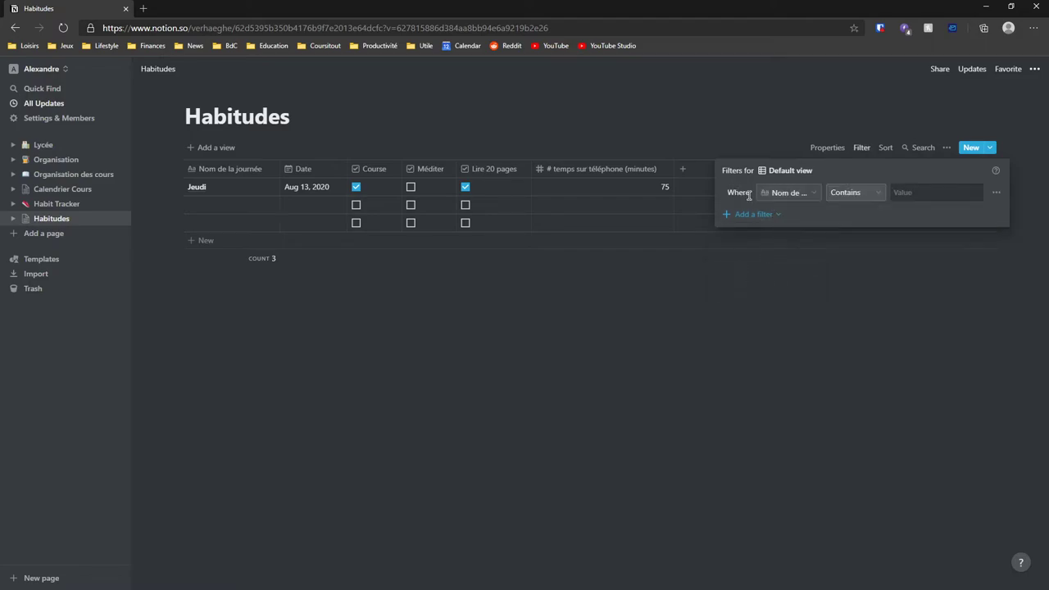
pyautogui.click(790, 194)
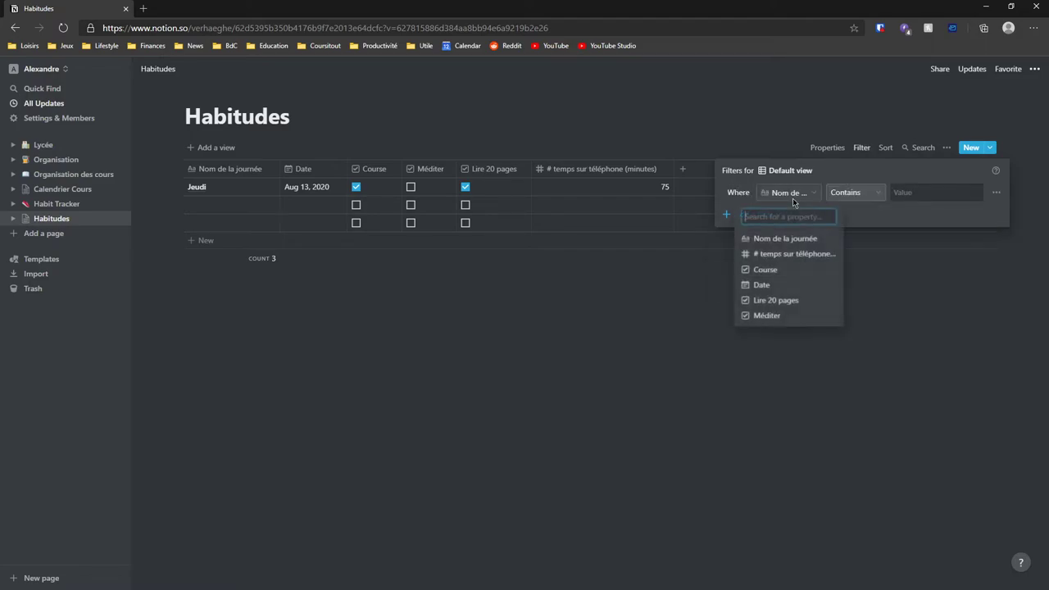
pyautogui.click(763, 284)
pyautogui.click(896, 194)
pyautogui.click(881, 260)
# Step: Set the Date filter's condition to Is after and close the filter settings
pyautogui.click(866, 193)
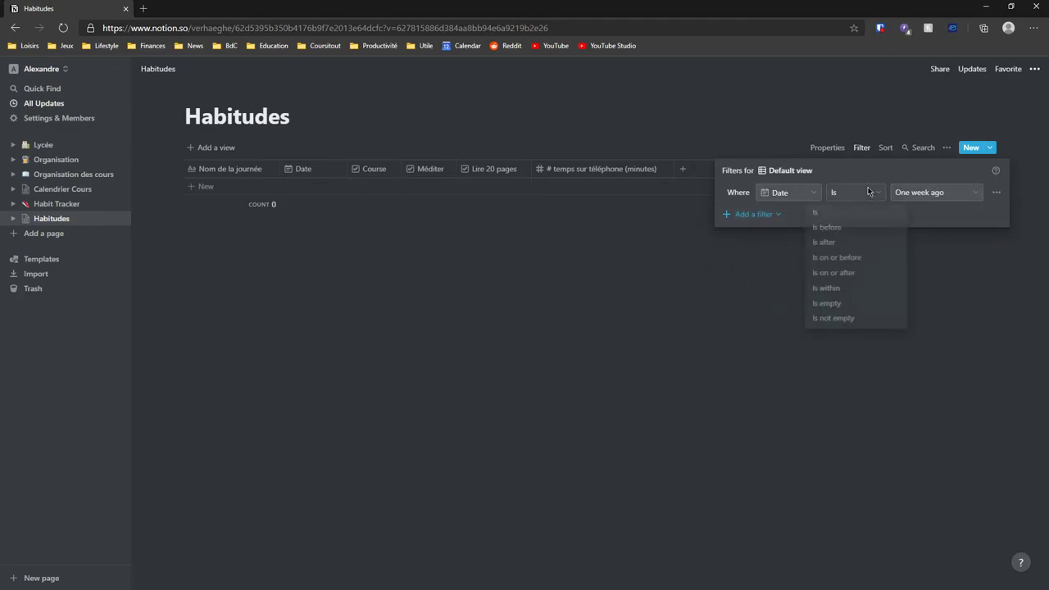
pyautogui.click(834, 230)
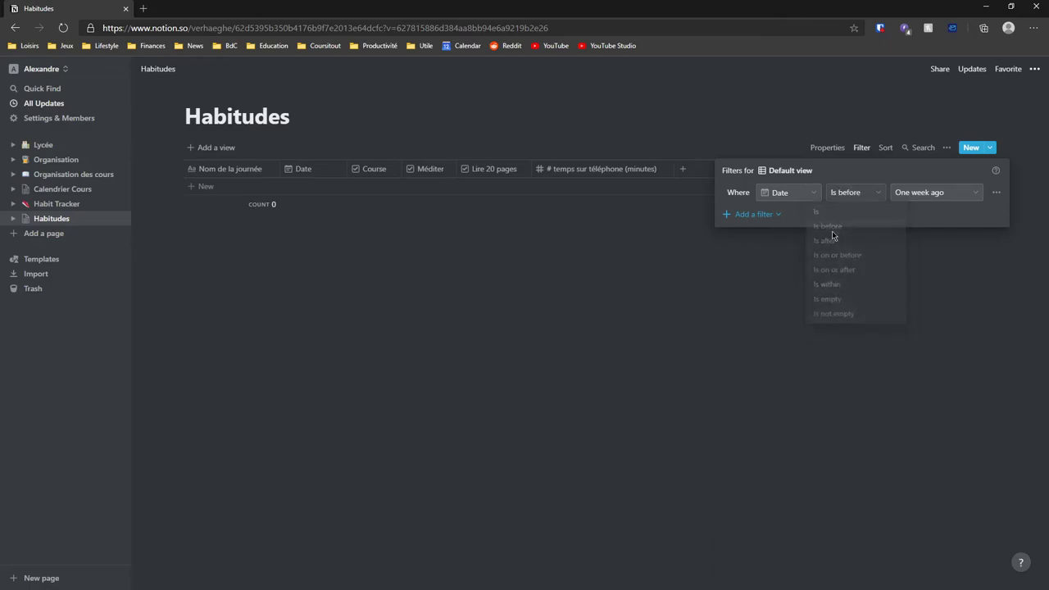
pyautogui.click(850, 194)
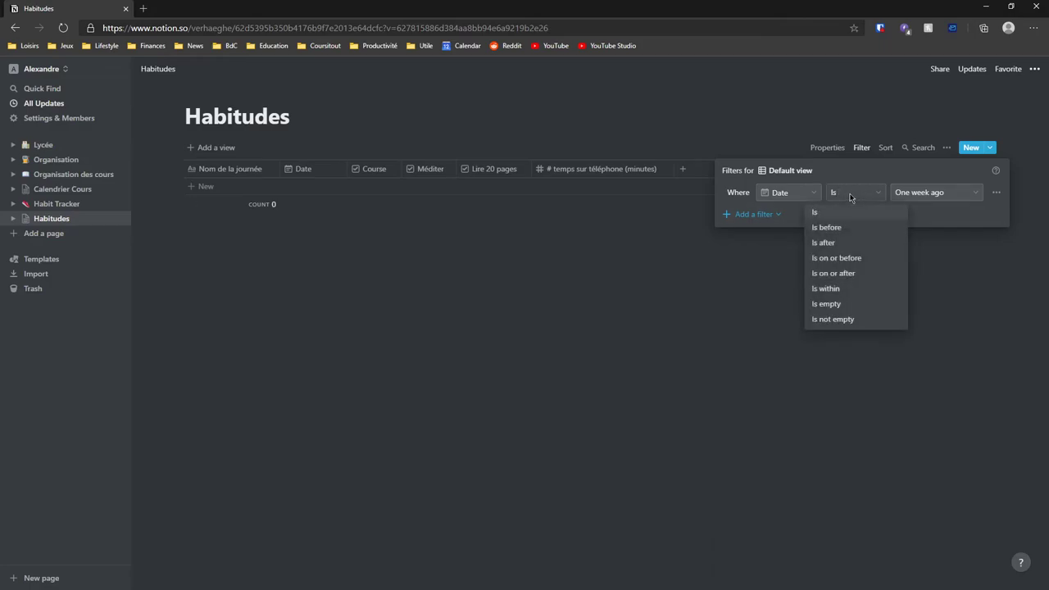
pyautogui.click(840, 244)
pyautogui.click(678, 347)
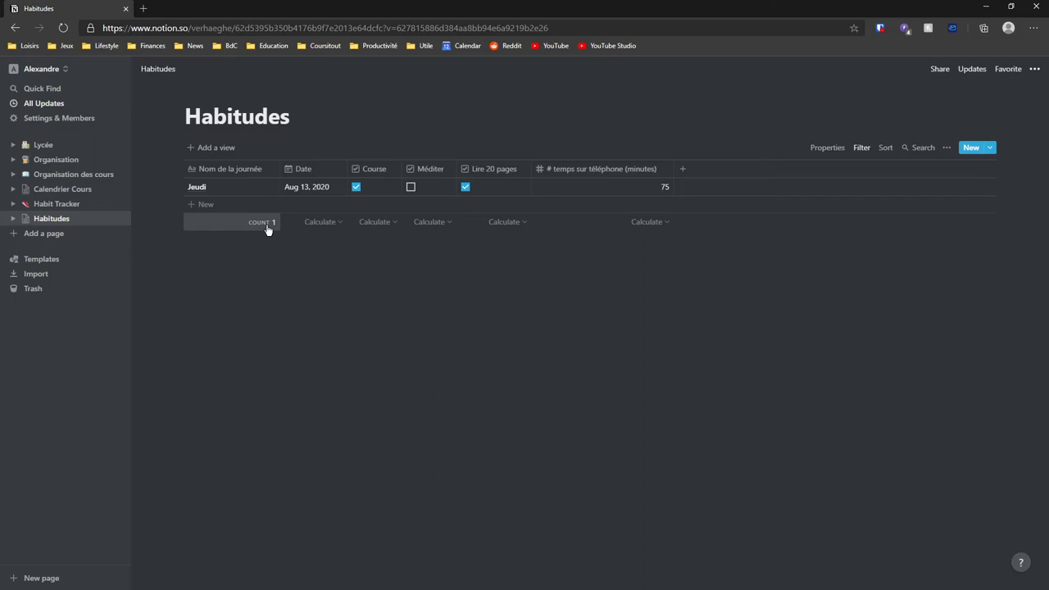
# Step: Calculate the checked count for Course, Méditer and Lire 20 pages, and the average for # temps sur téléphone (minutes)
pyautogui.click(376, 225)
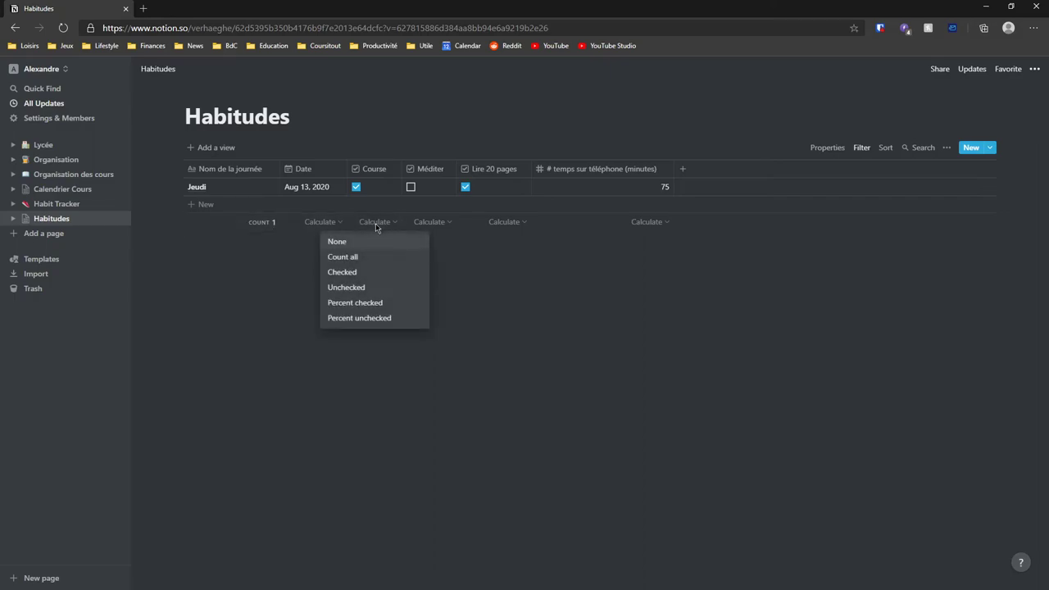
pyautogui.click(352, 281)
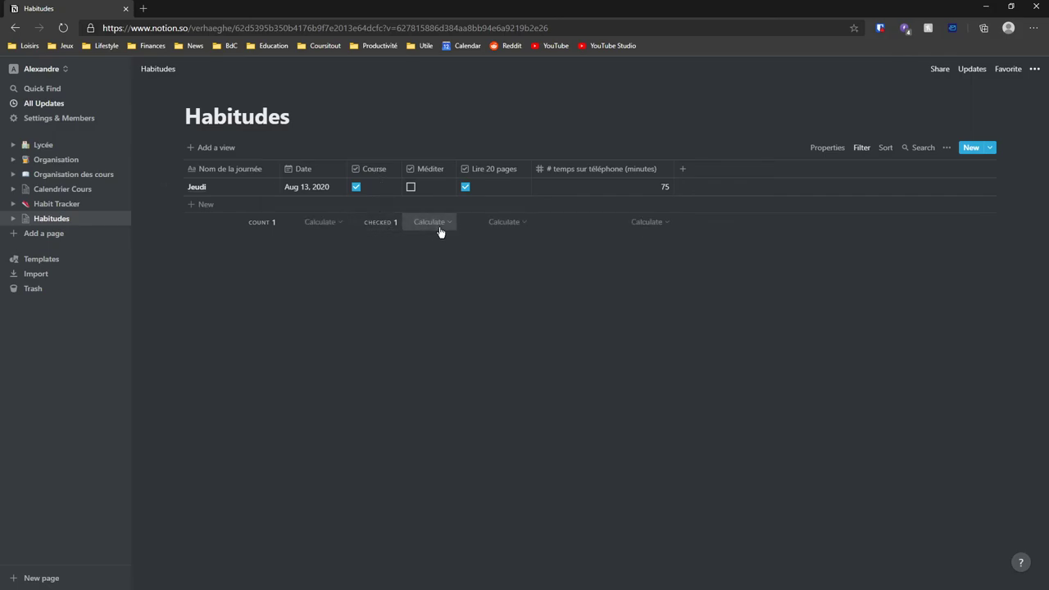
pyautogui.click(440, 224)
pyautogui.click(422, 270)
pyautogui.click(510, 225)
pyautogui.click(489, 276)
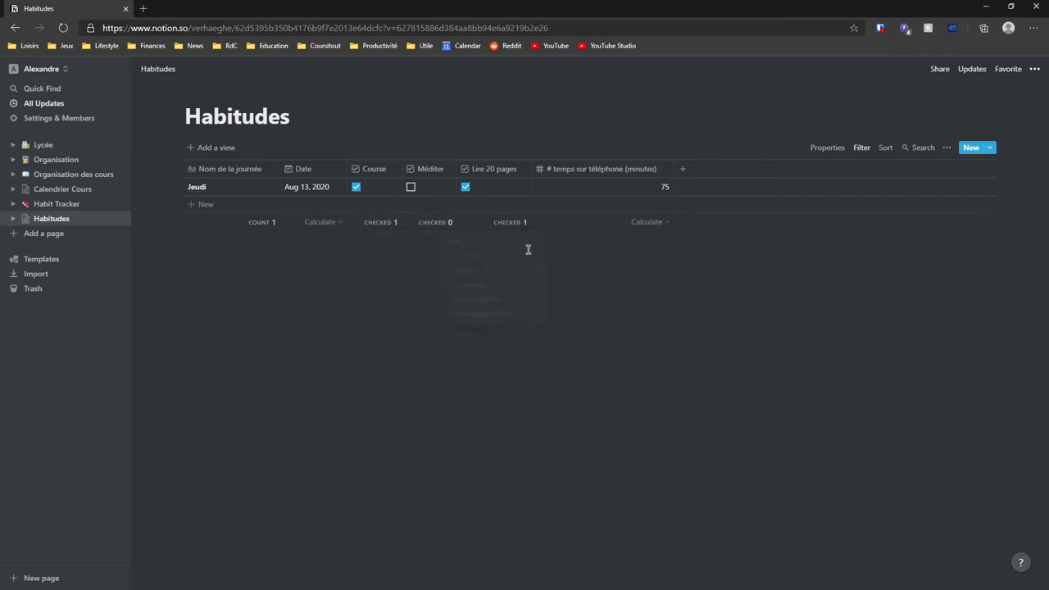
pyautogui.click(641, 221)
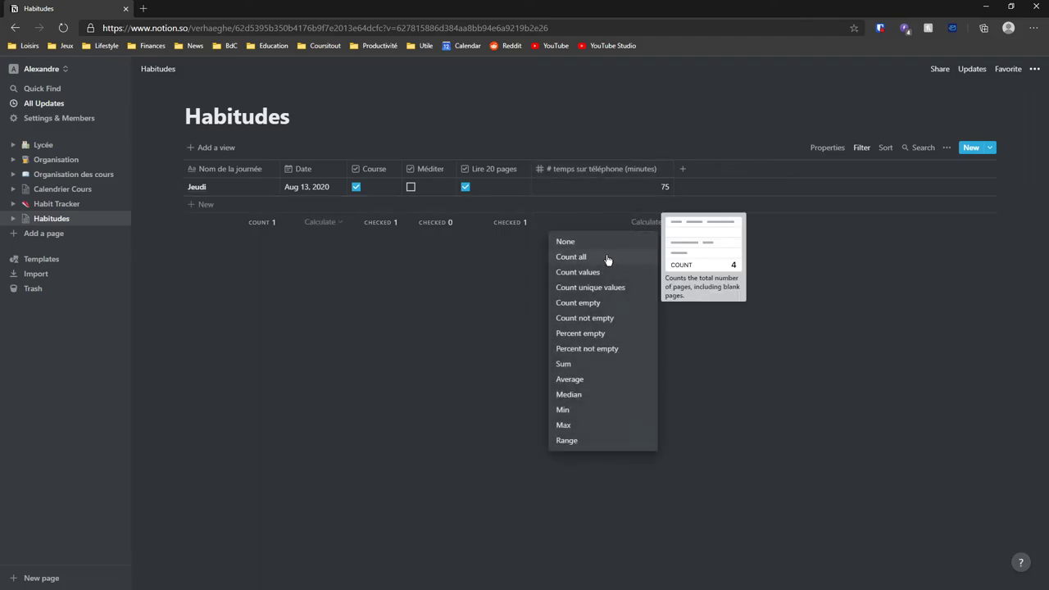
pyautogui.click(573, 379)
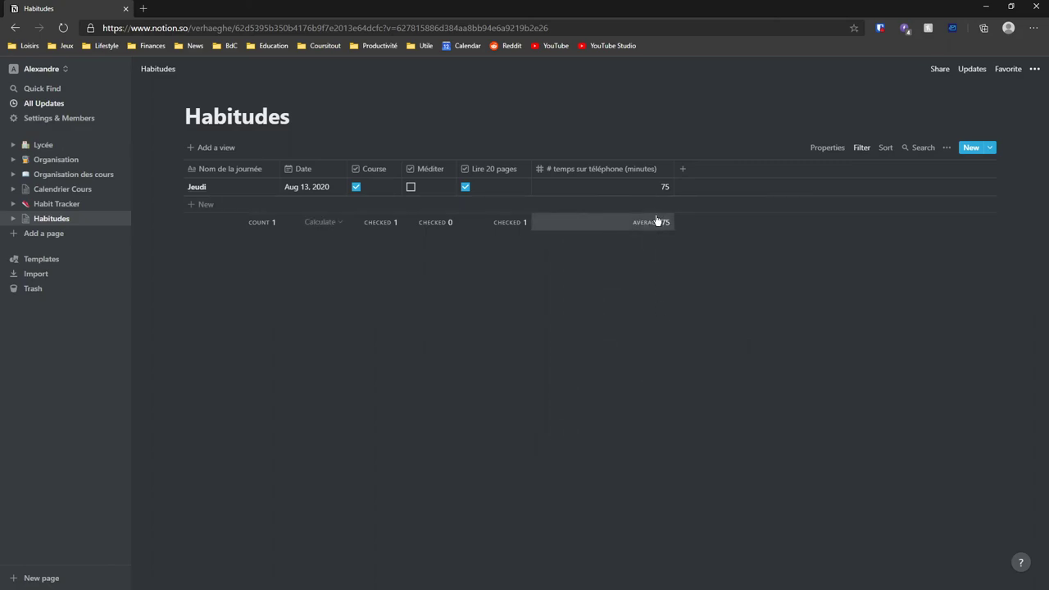
# Step: Add a new row named Mercredi and set its date to Aug 12, 2020
pyautogui.click(204, 206)
pyautogui.write('Mercredi')
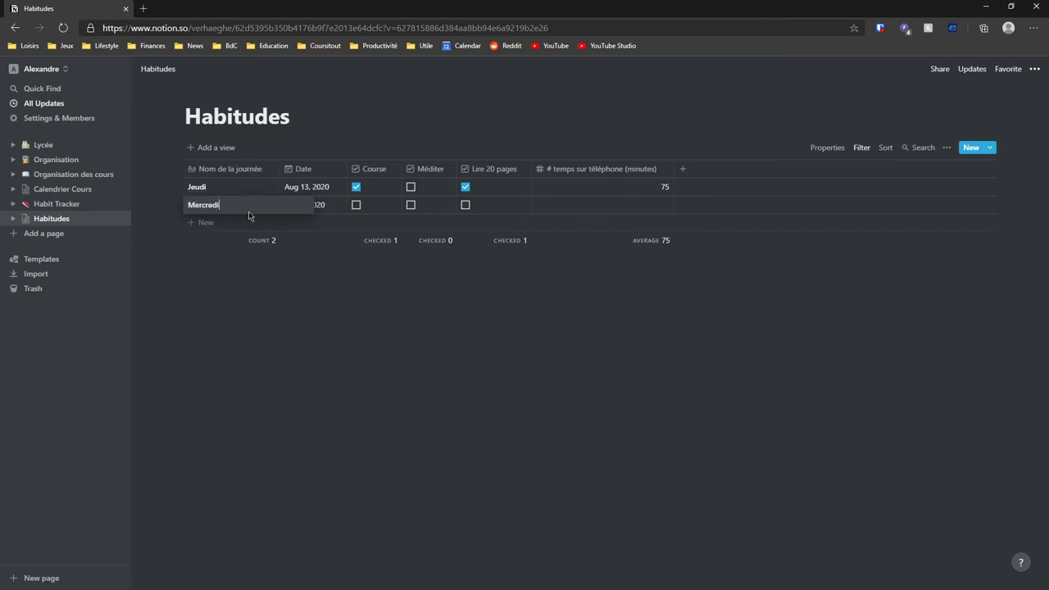
pyautogui.press('Return')
pyautogui.click(305, 205)
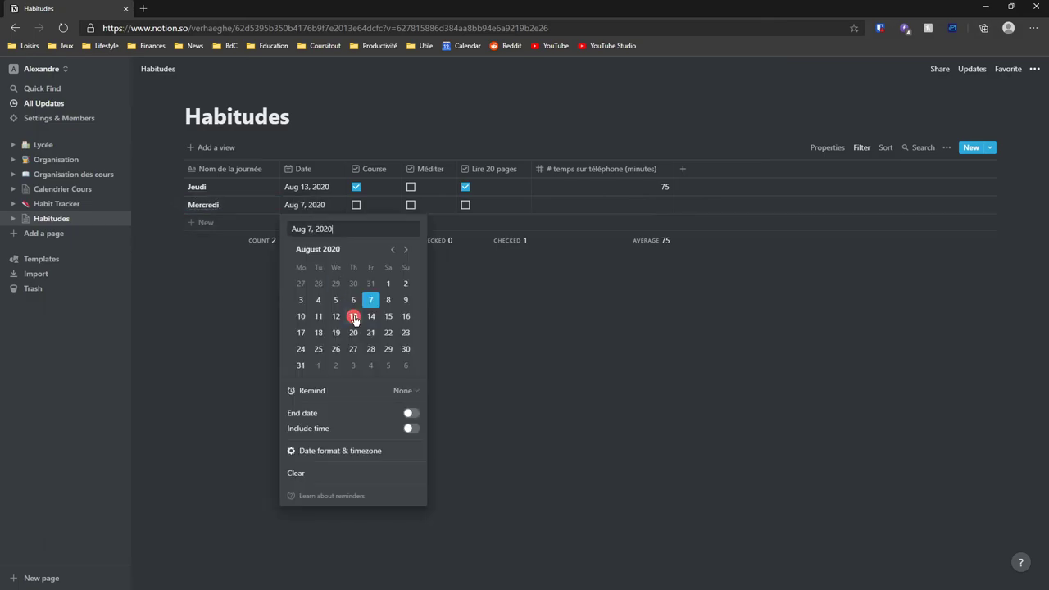
pyautogui.click(336, 316)
pyautogui.click(230, 390)
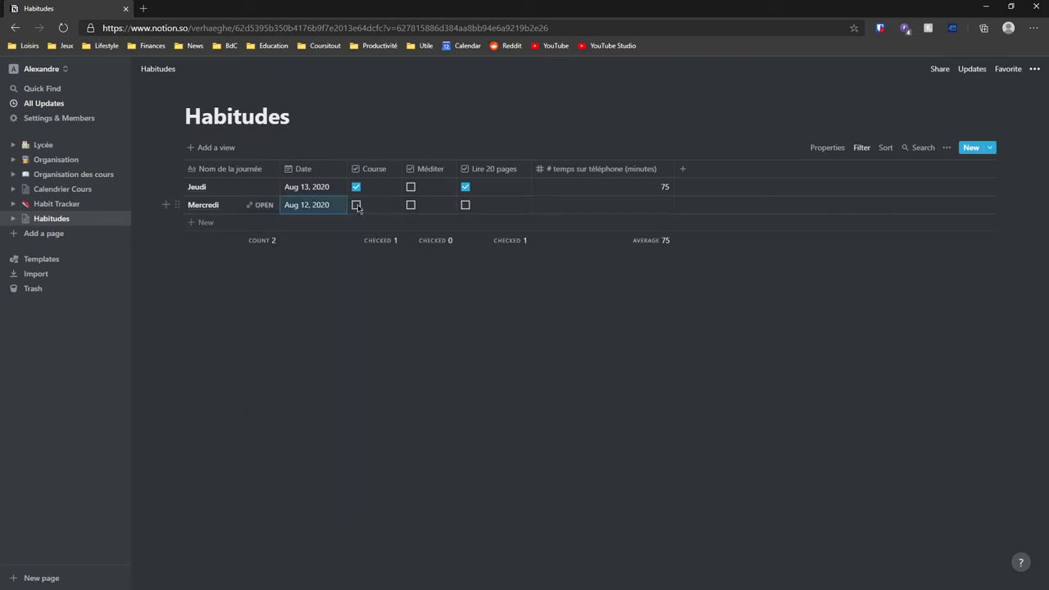
# Step: For the Mercredi row, tick Méditer and Lire 20 pages and enter 105 as the phone time
pyautogui.click(411, 205)
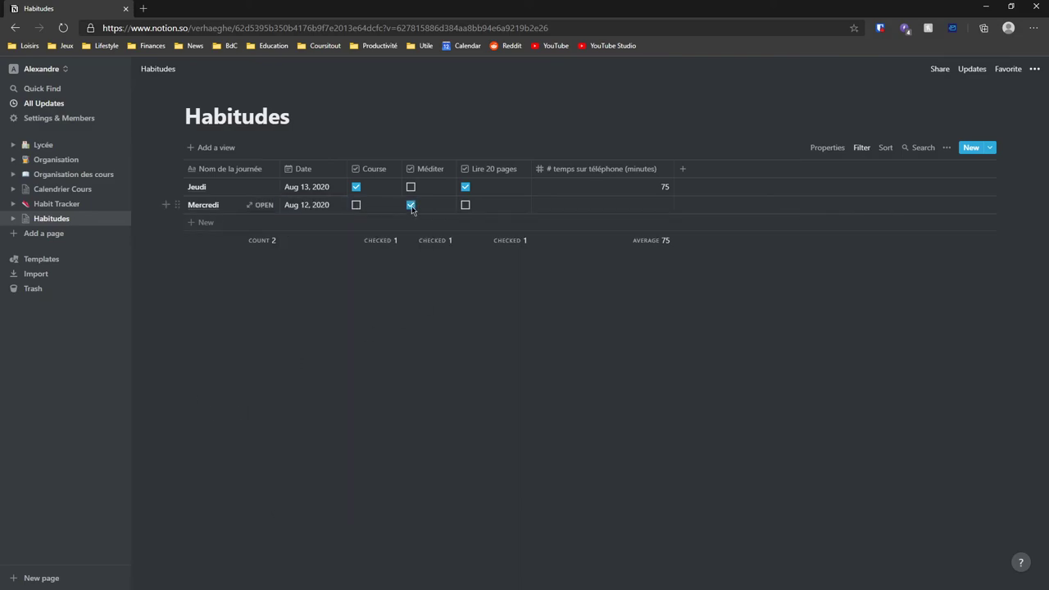
pyautogui.click(465, 204)
pyautogui.click(655, 201)
pyautogui.write('105')
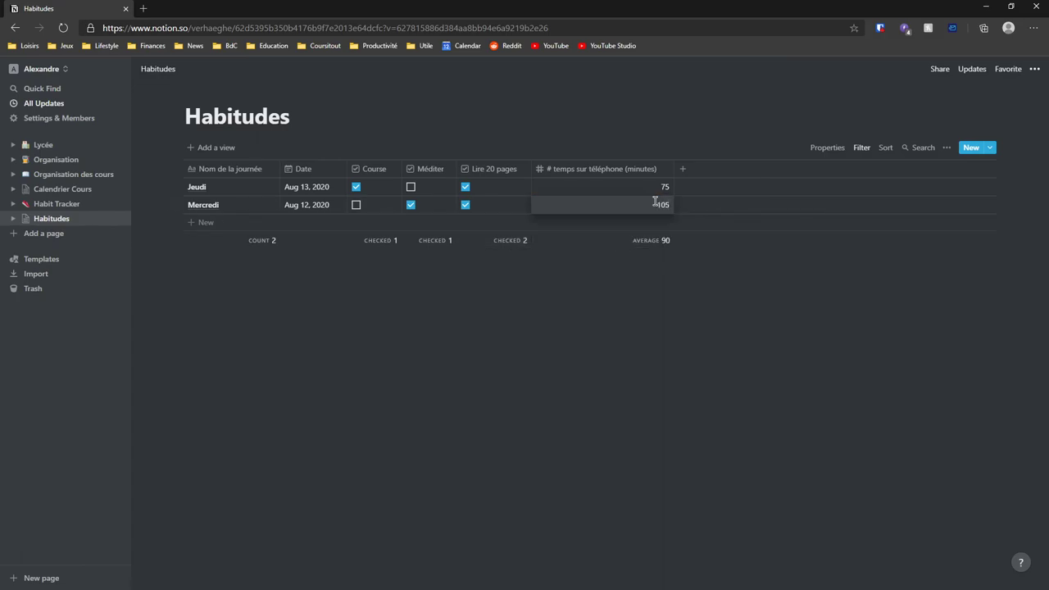
pyautogui.press('Return')
pyautogui.click(639, 342)
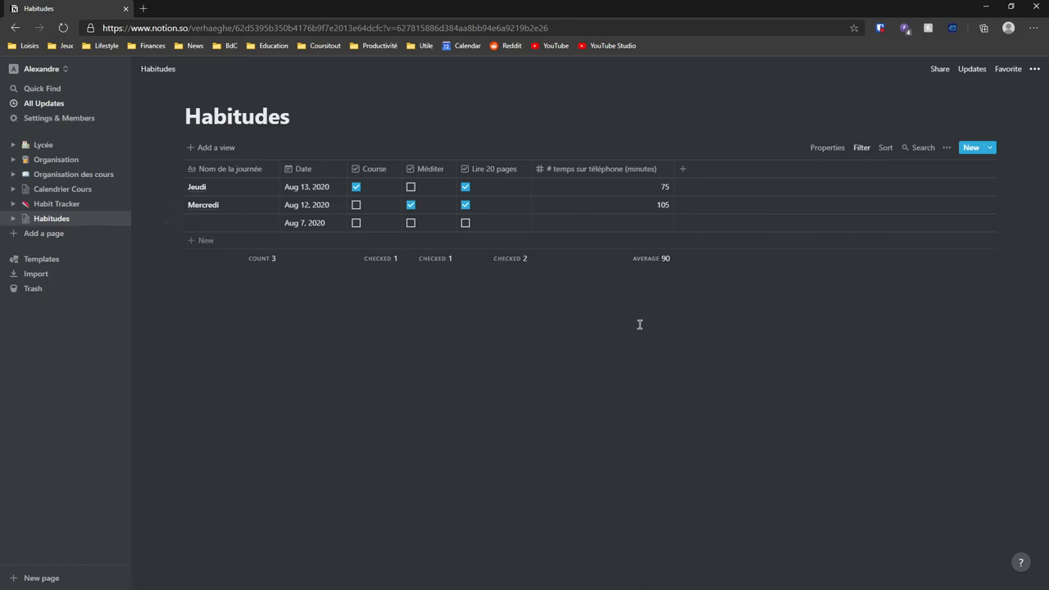